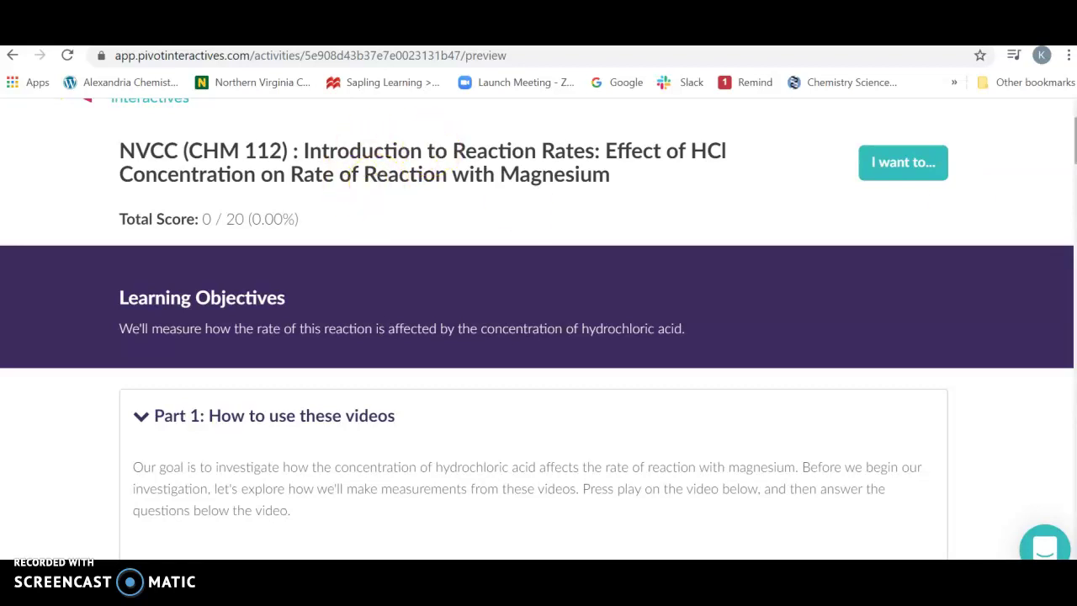
- Scroll through the practice instructions for timing the piston with the stopwatch
scroll(539, 328, "down", 5)
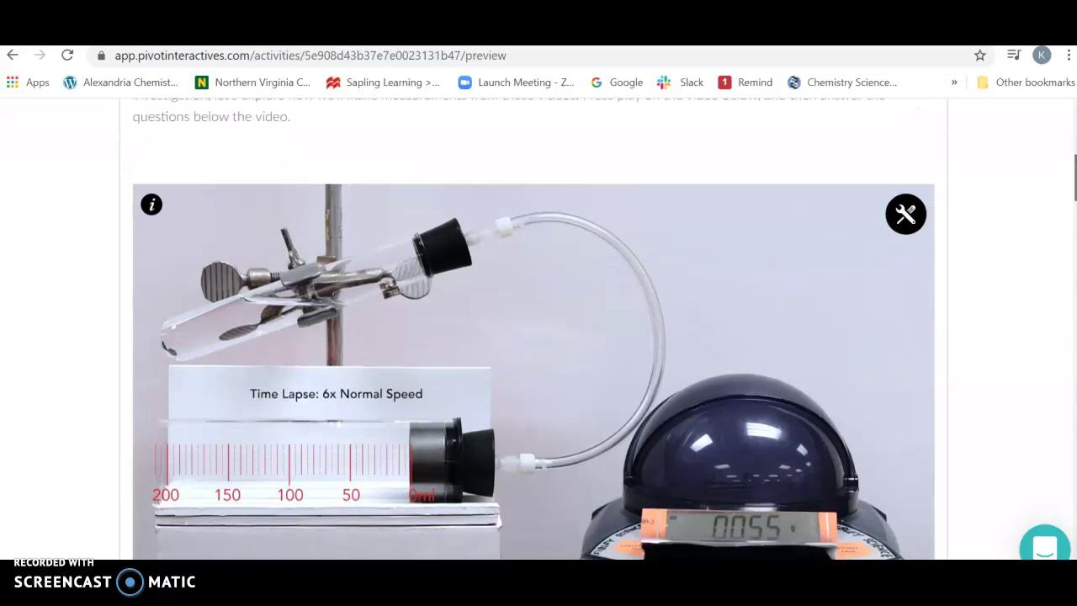
scroll(539, 328, "down", 3)
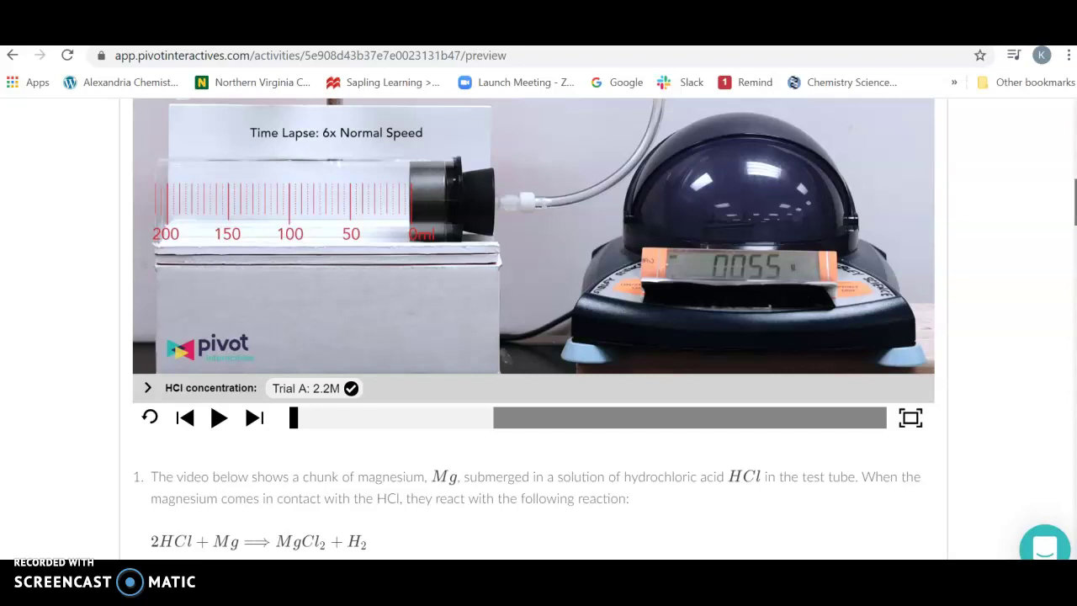
scroll(539, 328, "down", 2)
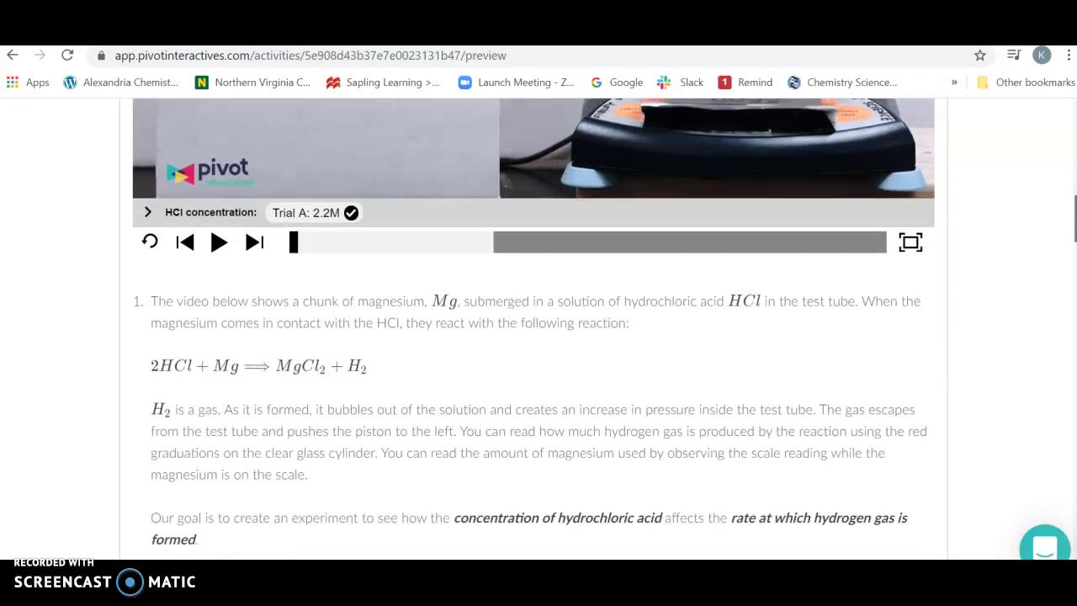
scroll(539, 328, "down", 1)
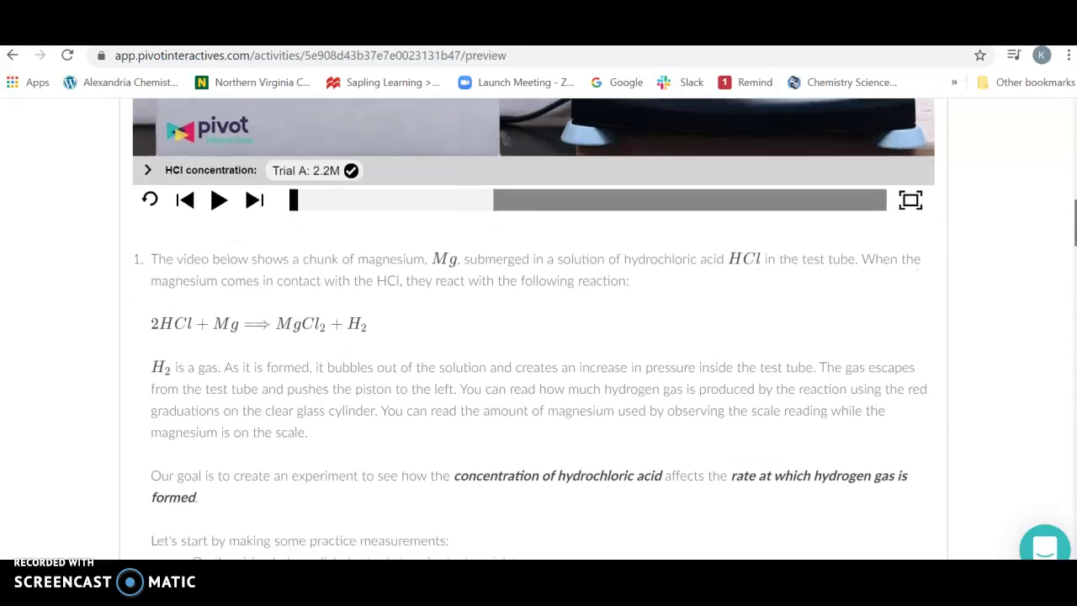
scroll(539, 328, "down", 1)
scroll(538, 328, "up", 4)
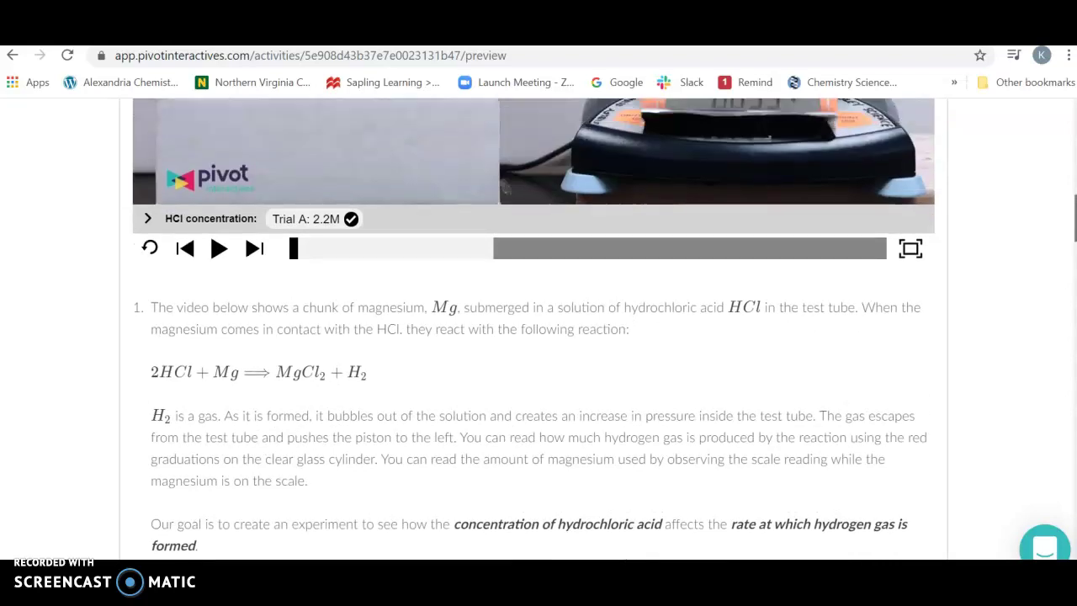
scroll(539, 328, "up", 2)
scroll(539, 328, "down", 1)
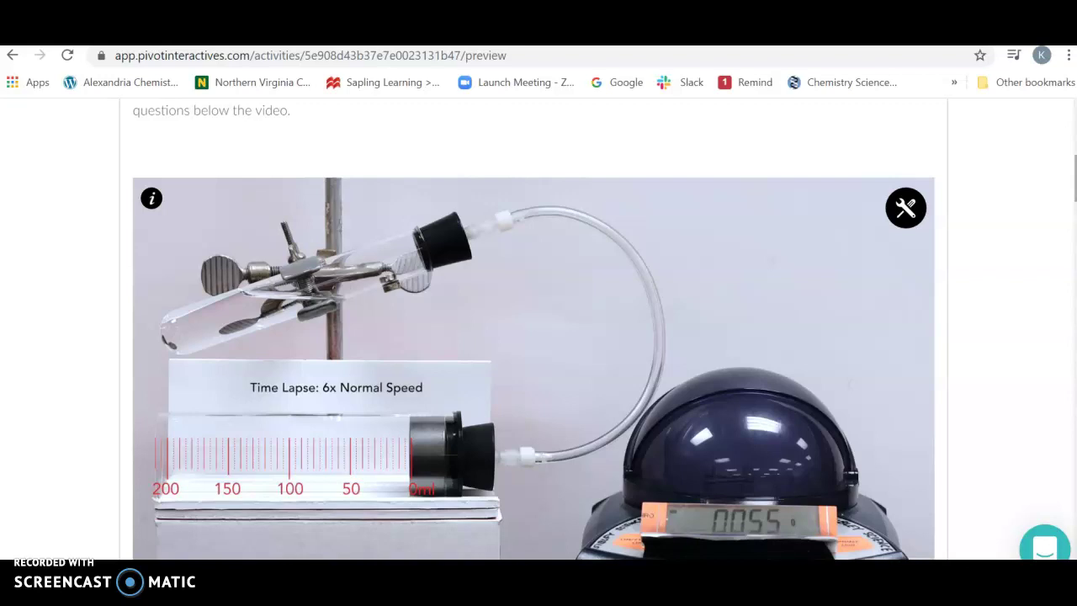
scroll(534, 328, "down", 1)
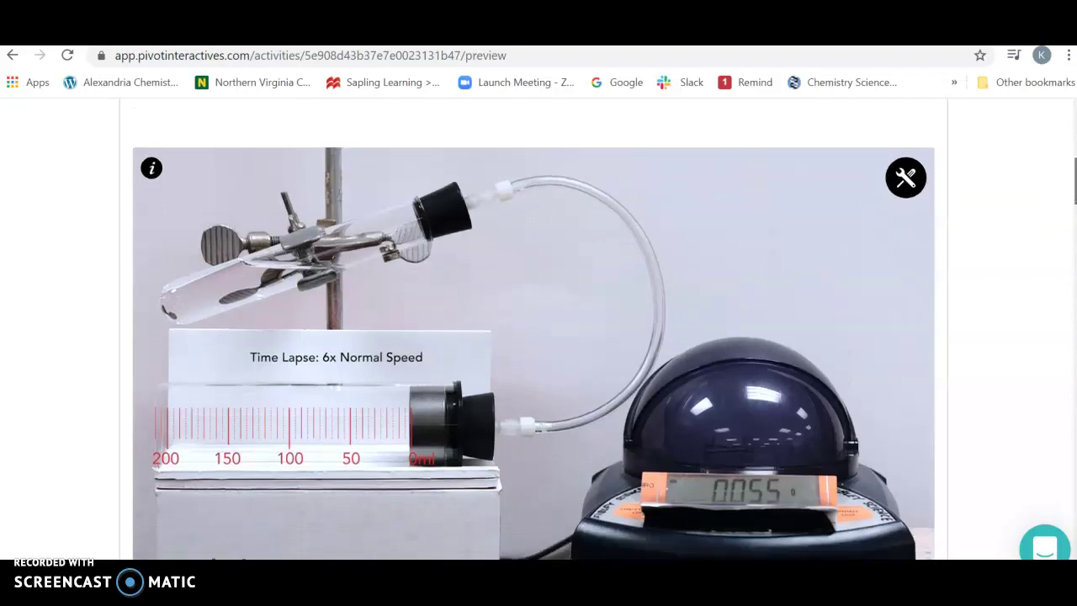
scroll(535, 328, "down", 5)
scroll(633, 194, "up", 2)
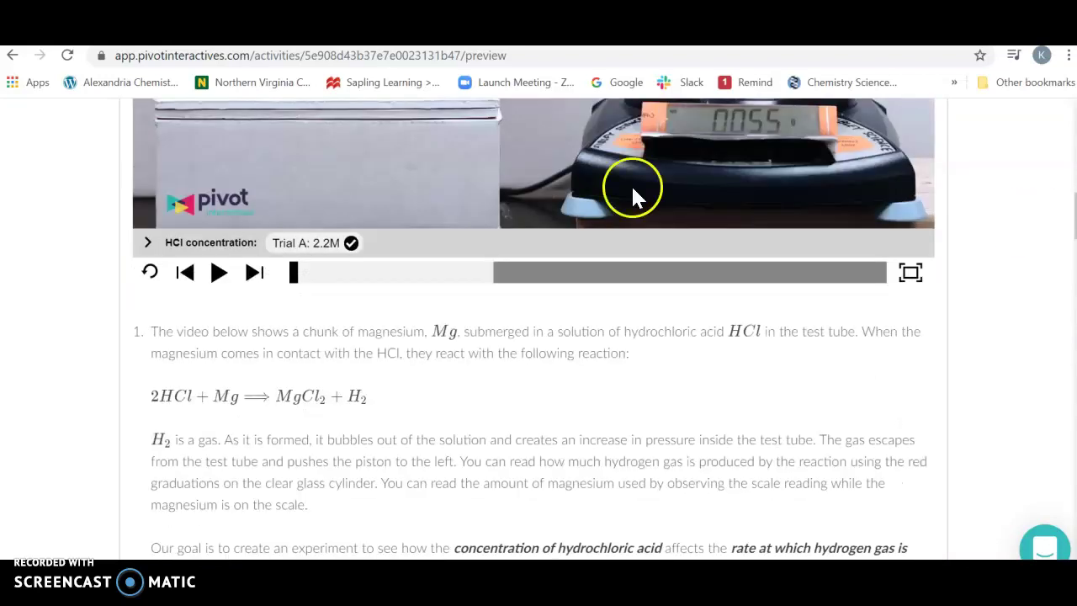
- Open the HCl concentration selector under the video to show the Trial A–F list
left_click(349, 243)
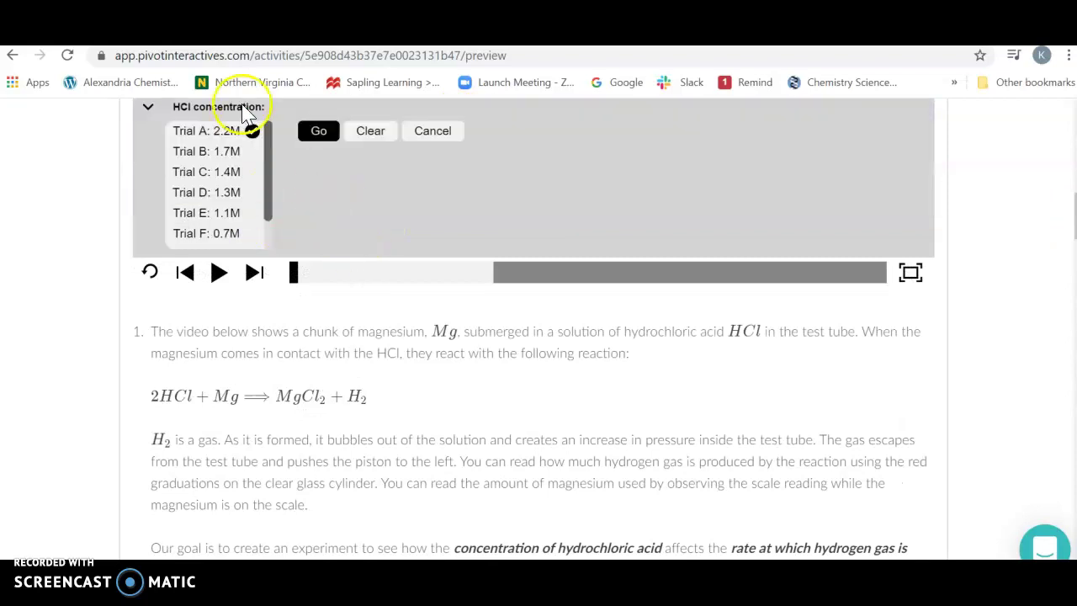
scroll(534, 329, "down", 5)
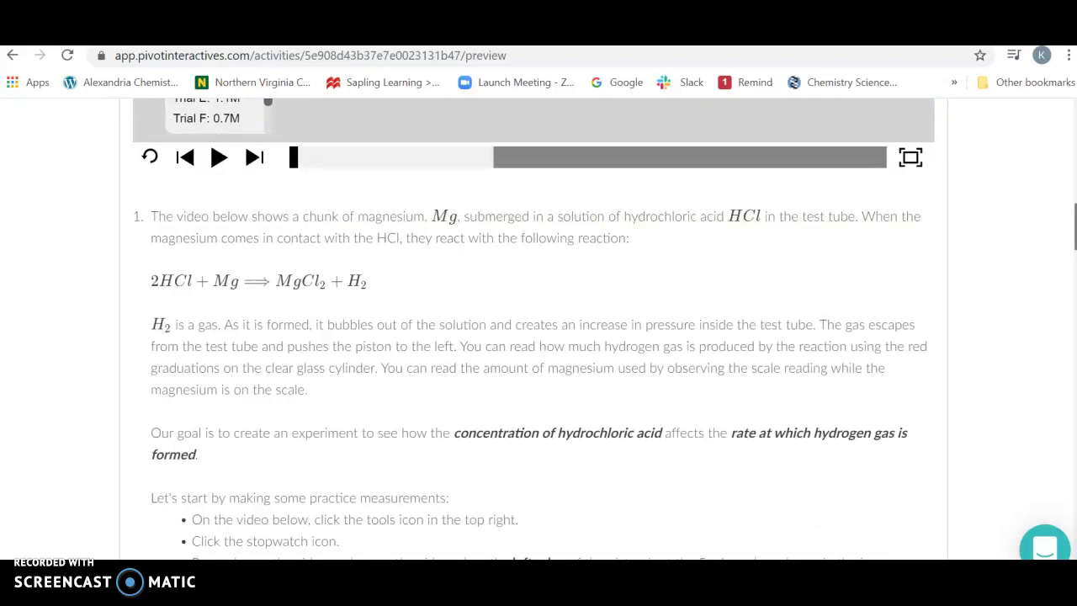
scroll(534, 328, "down", 2)
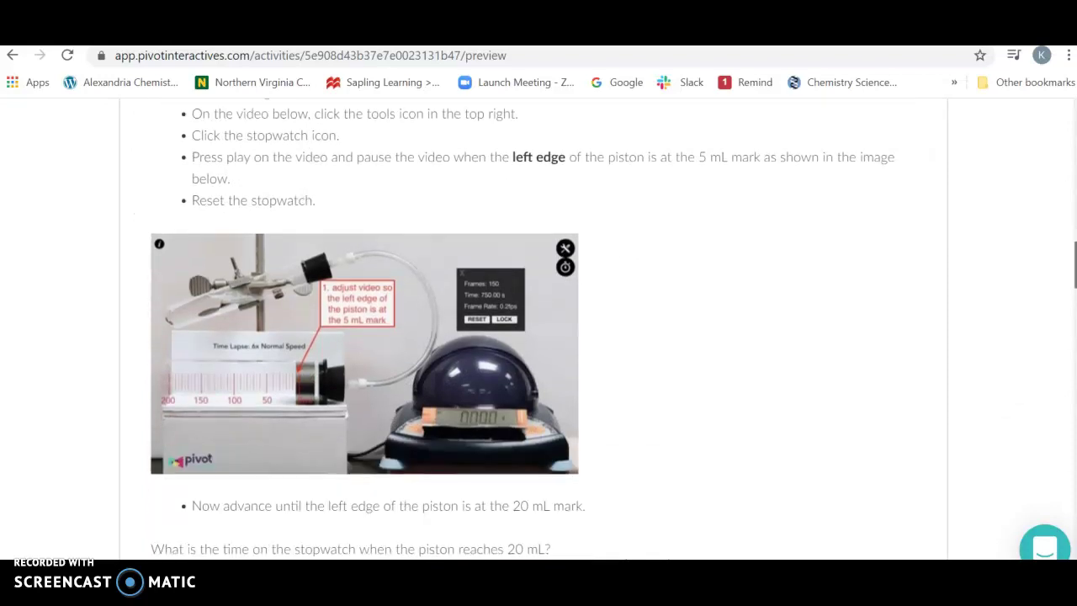
scroll(534, 329, "down", 3)
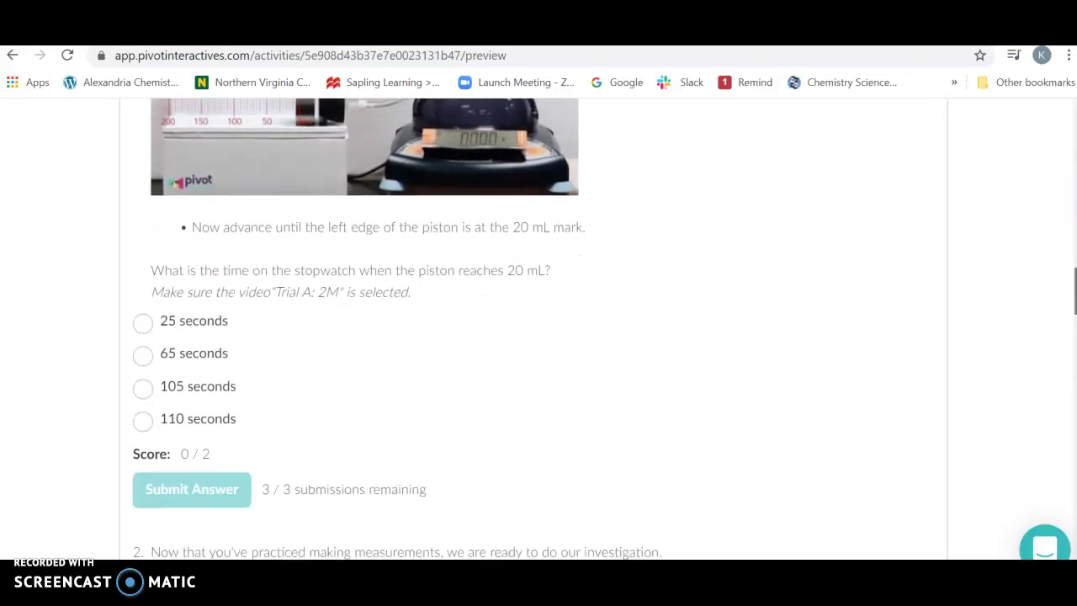
scroll(535, 329, "down", 2)
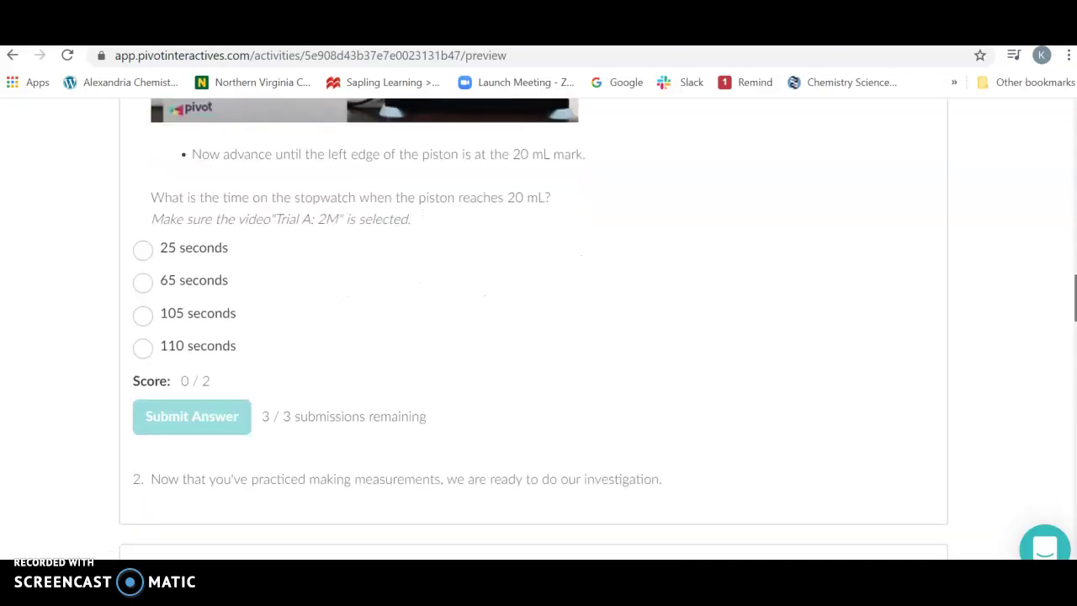
scroll(1058, 258, "up", 12)
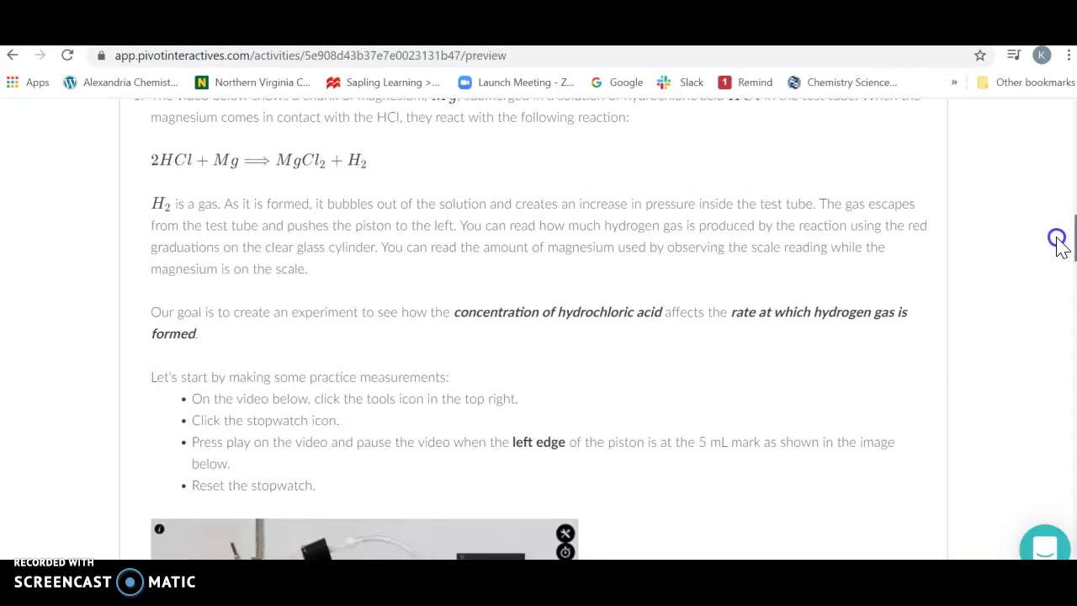
- Load the Trial C: 1.4M video and play it briefly, pausing with the syringe at 0 mL
scroll(1035, 206, "up", 1)
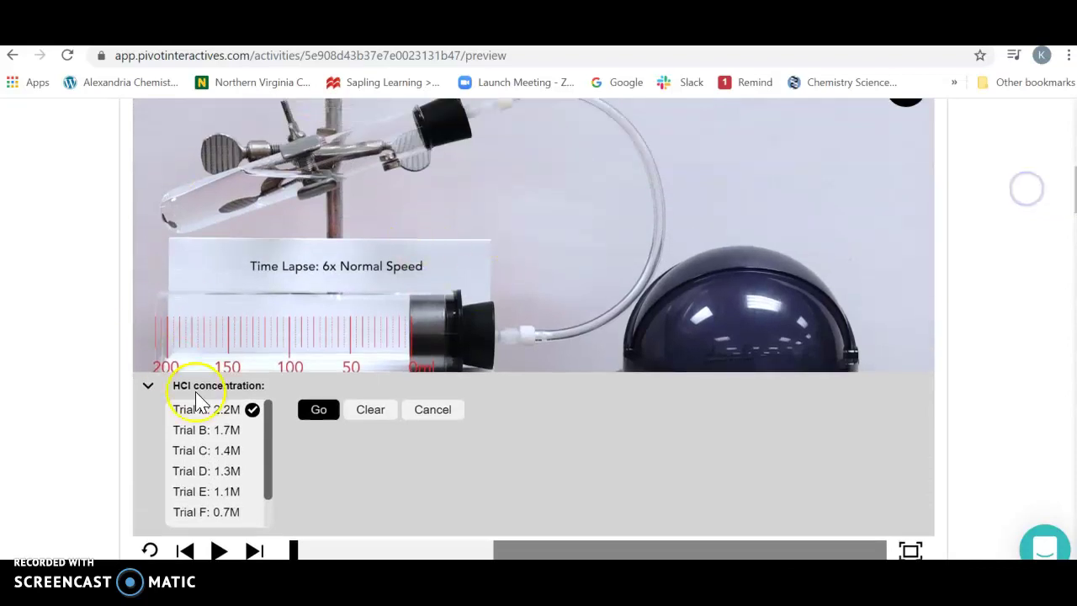
left_click(229, 465)
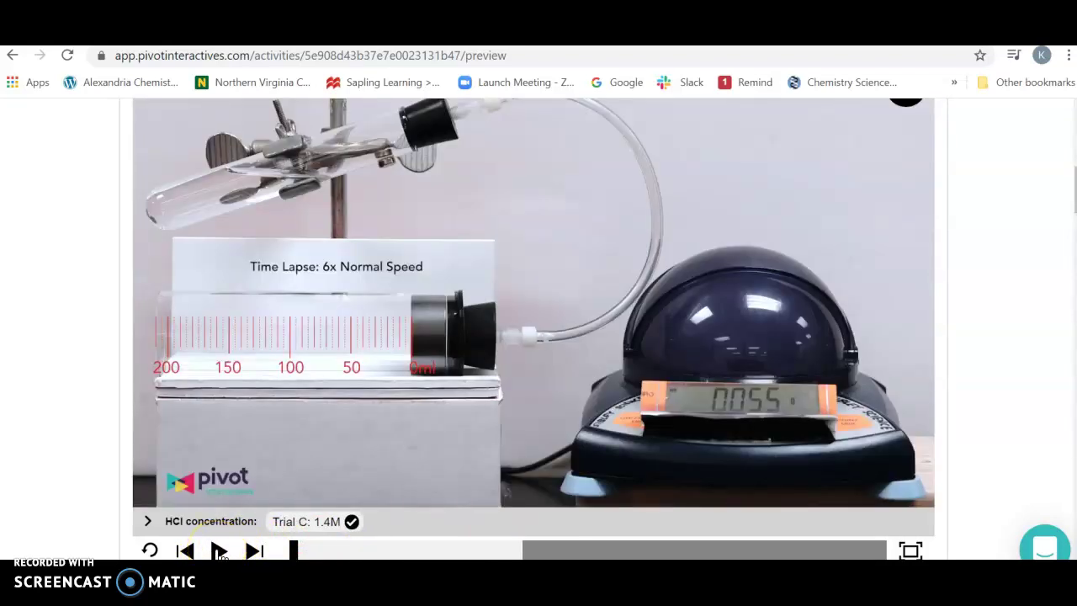
left_click(217, 551)
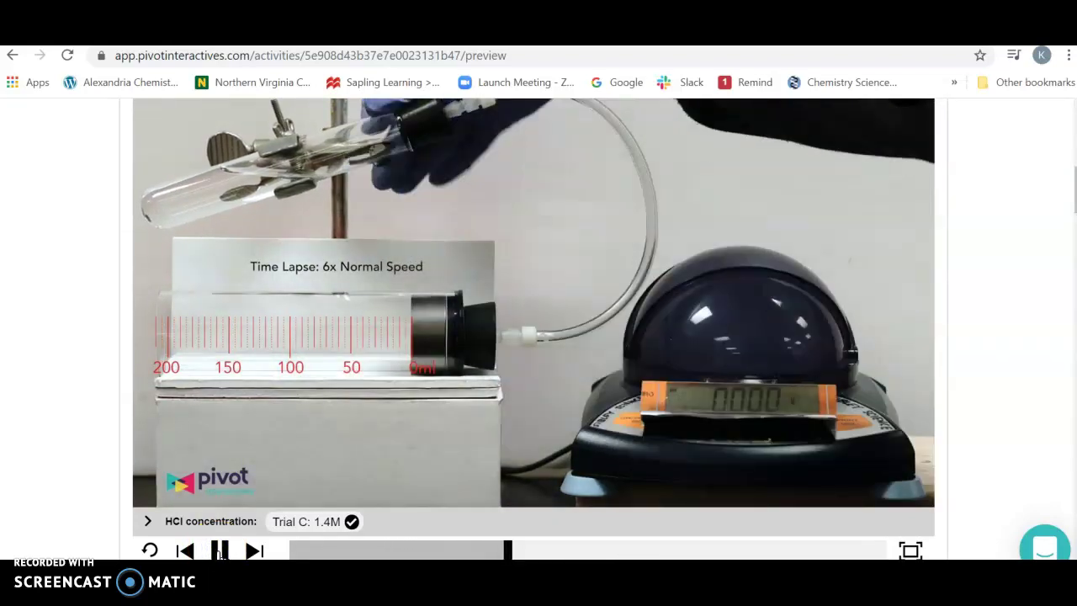
left_click(218, 551)
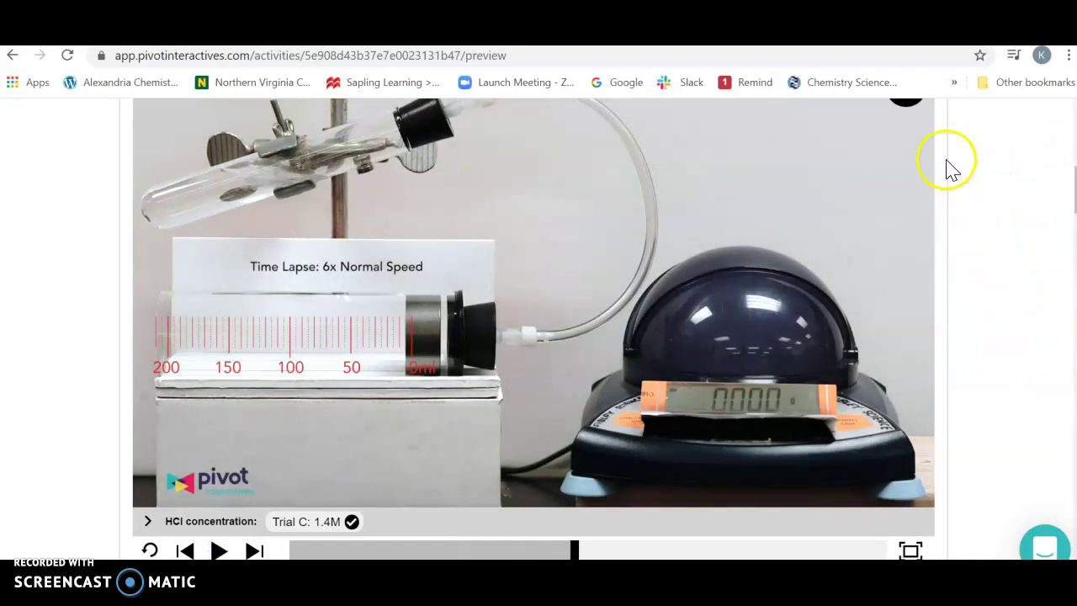
scroll(534, 328, "up", 1)
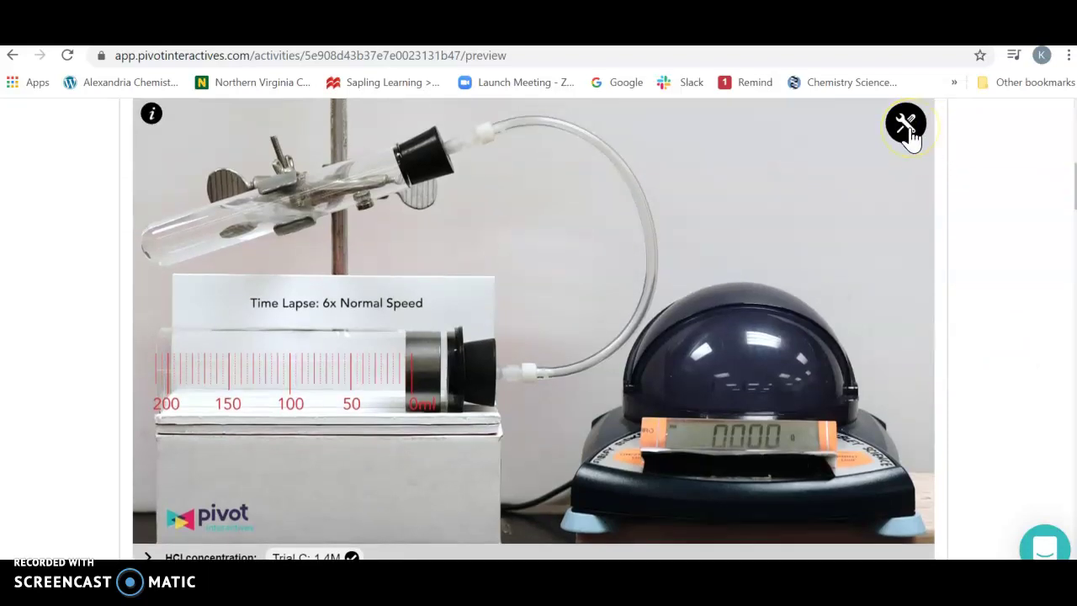
- Show the stopwatch Frames/Time counter from the video's measurement tools
left_click(909, 131)
left_click(907, 165)
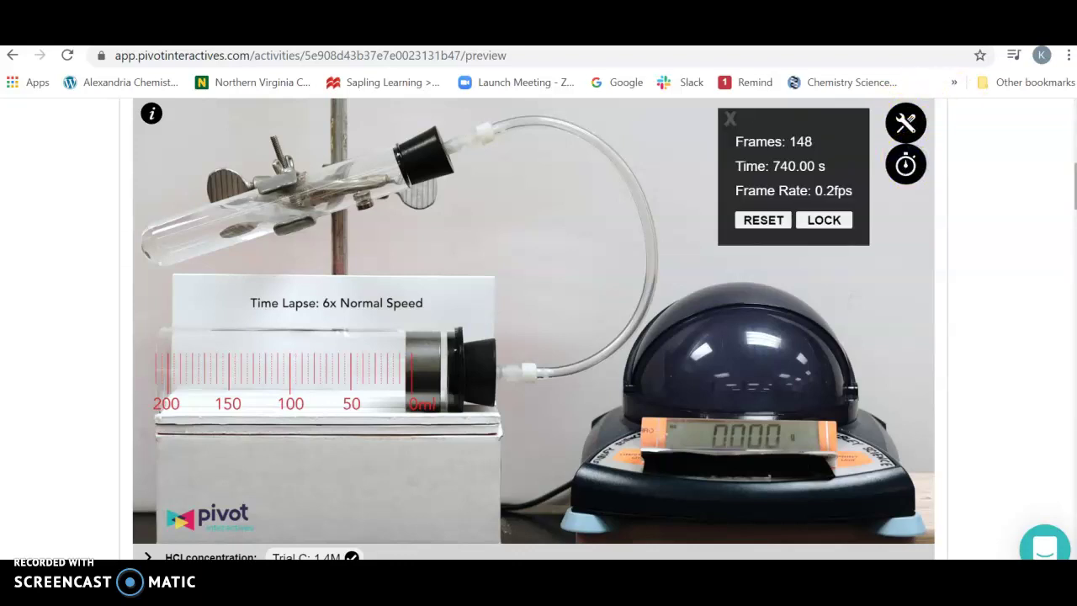
scroll(534, 329, "down", 1)
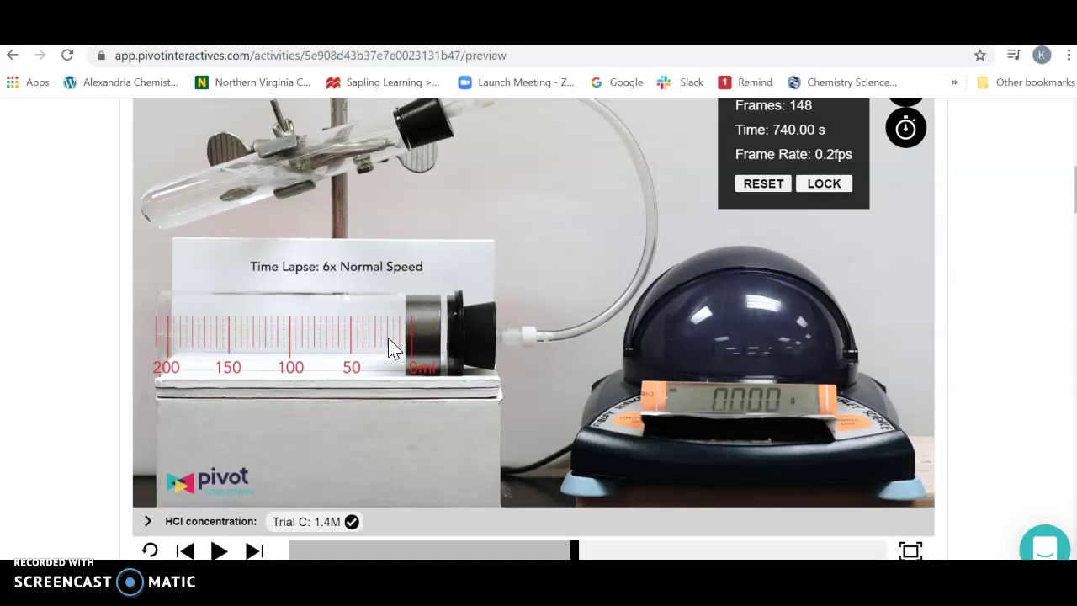
- Step the Trial C video back fourteen frames
left_click(187, 551)
left_click(187, 552)
left_click(186, 551)
left_click(187, 551)
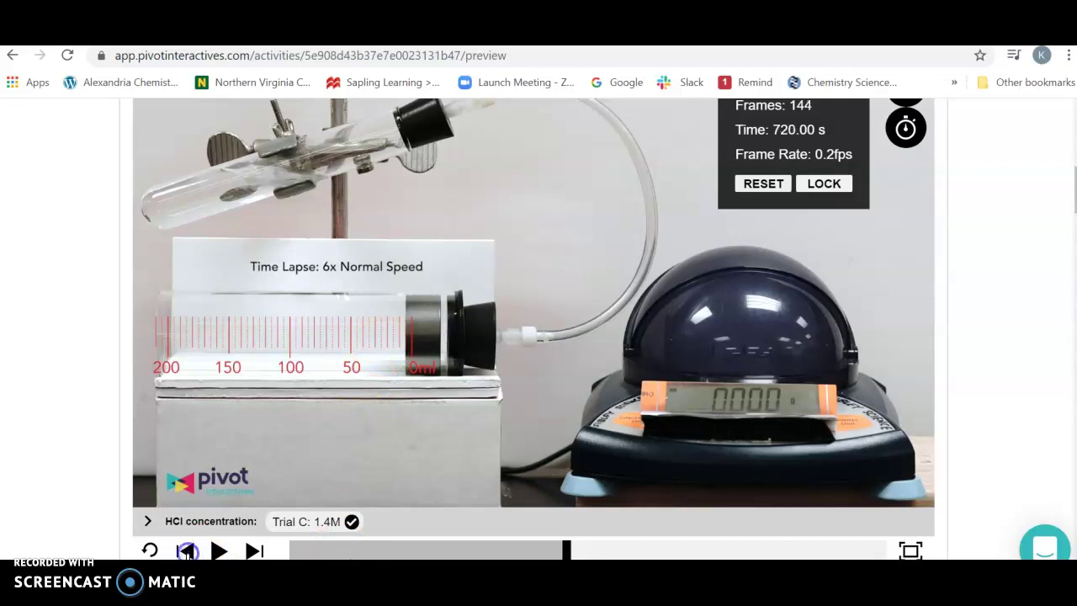
left_click(187, 551)
left_click(187, 551)
left_click(187, 551)
left_click(187, 551)
left_click(187, 551)
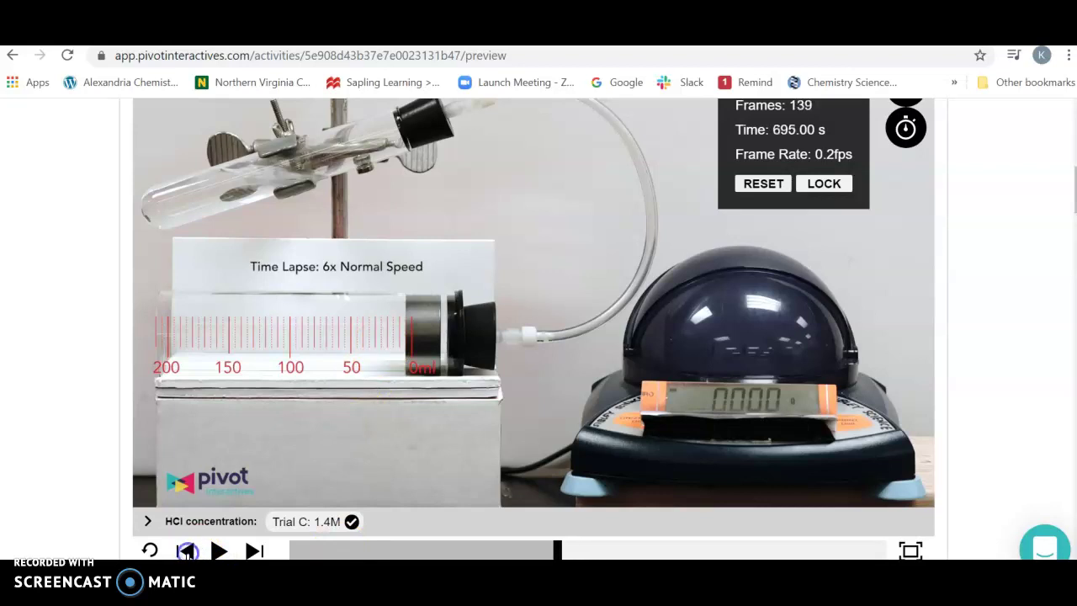
left_click(186, 551)
left_click(187, 551)
left_click(187, 551)
left_click(187, 551)
left_click(187, 551)
left_click(186, 552)
left_click(186, 551)
left_click(187, 551)
left_click(187, 551)
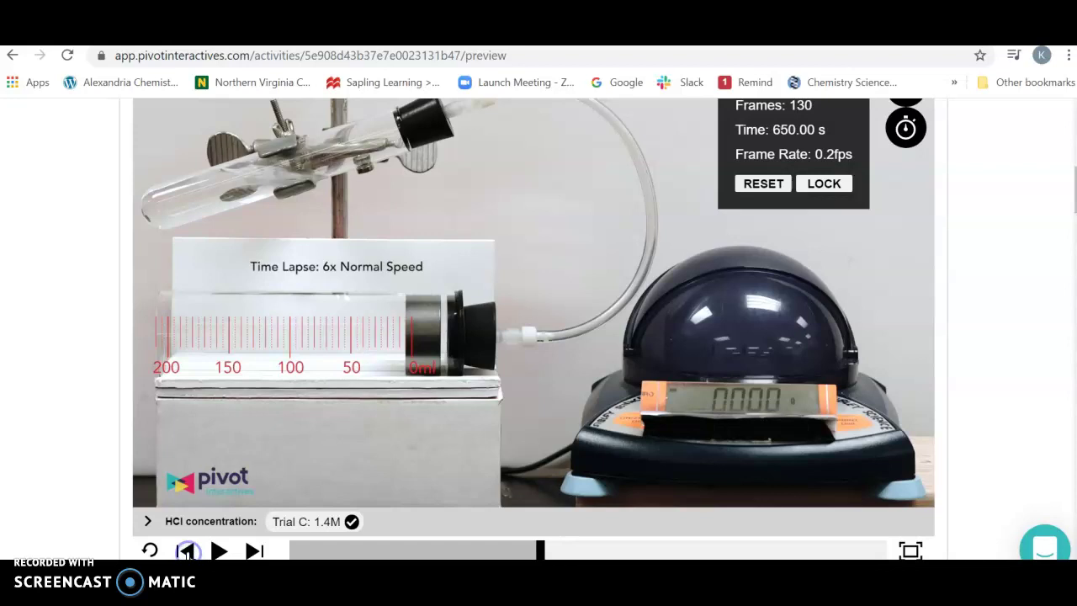
left_click(187, 551)
left_click(186, 551)
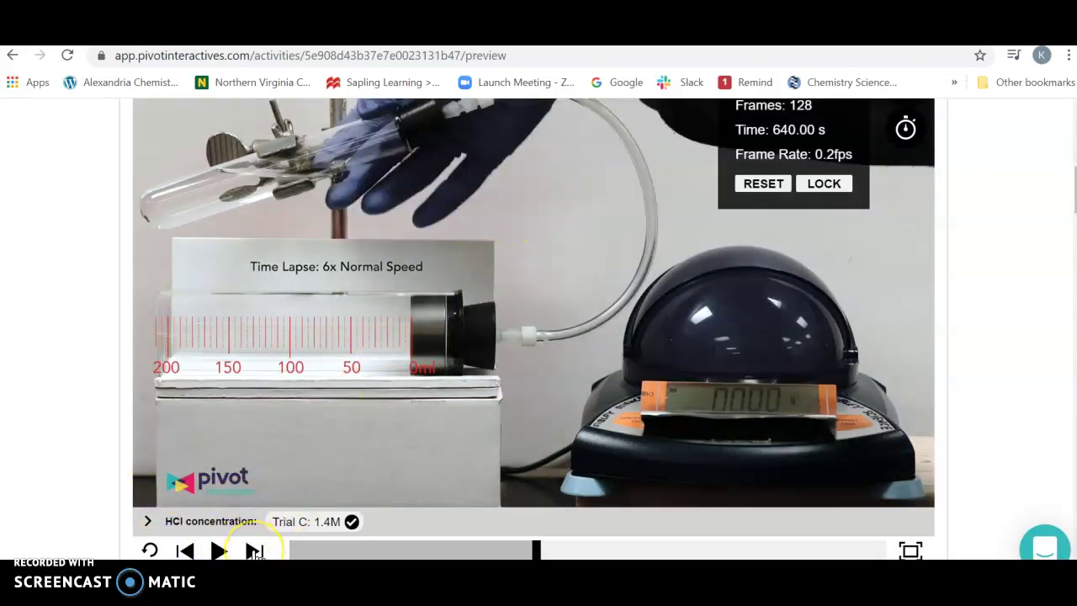
- Step the video forward frame by frame to frame 147 (735.00 s)
left_click(254, 551)
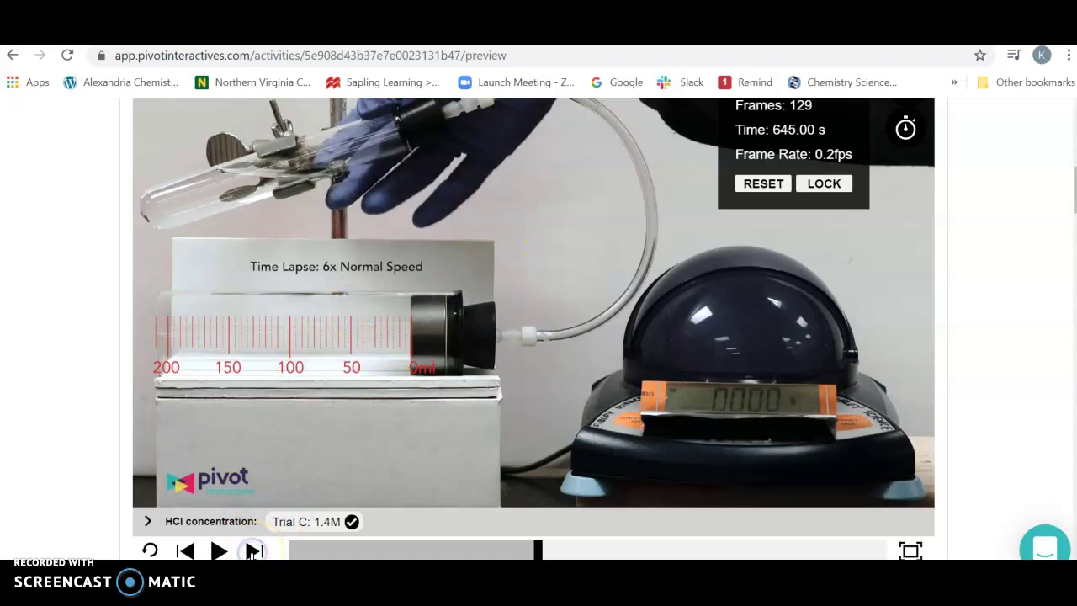
left_click(254, 551)
left_click(254, 551)
left_click(255, 551)
left_click(254, 551)
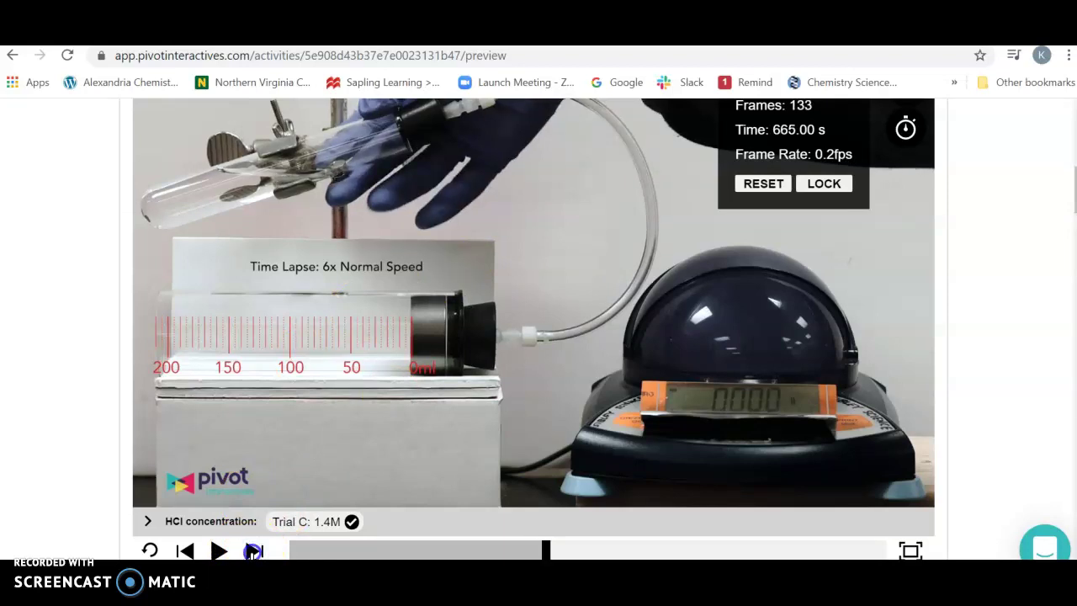
left_click(254, 551)
left_click(254, 551)
left_click(254, 551)
left_click(254, 552)
left_click(254, 551)
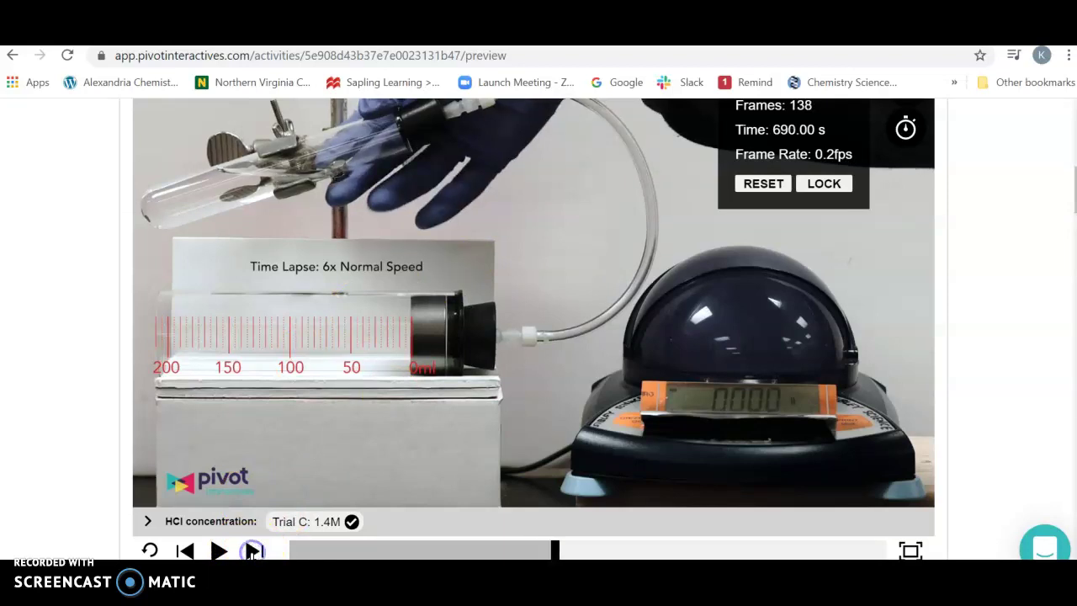
left_click(255, 552)
left_click(254, 551)
left_click(254, 551)
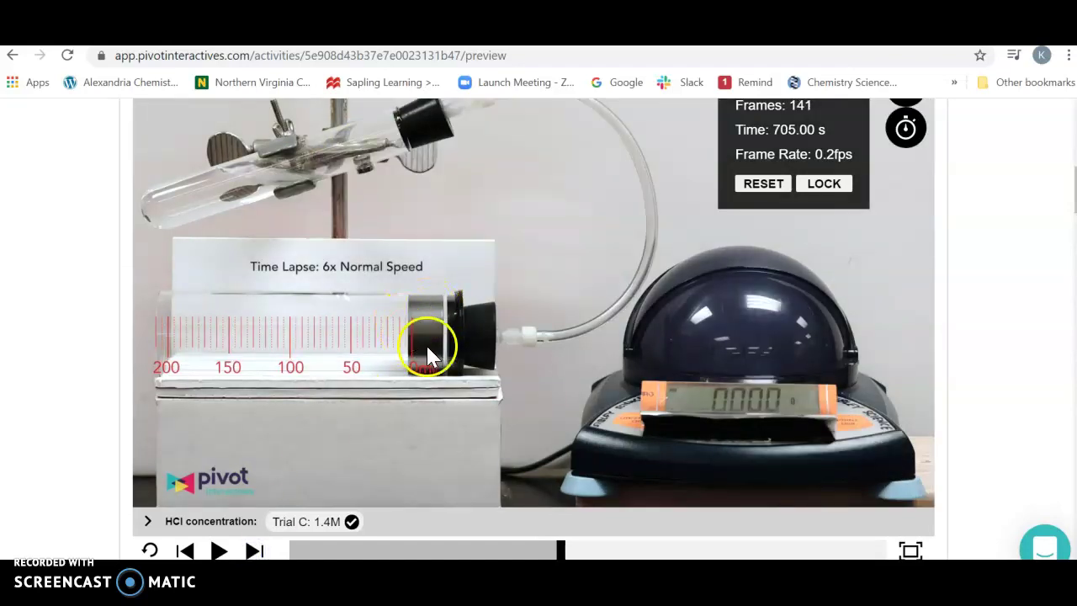
left_click(254, 551)
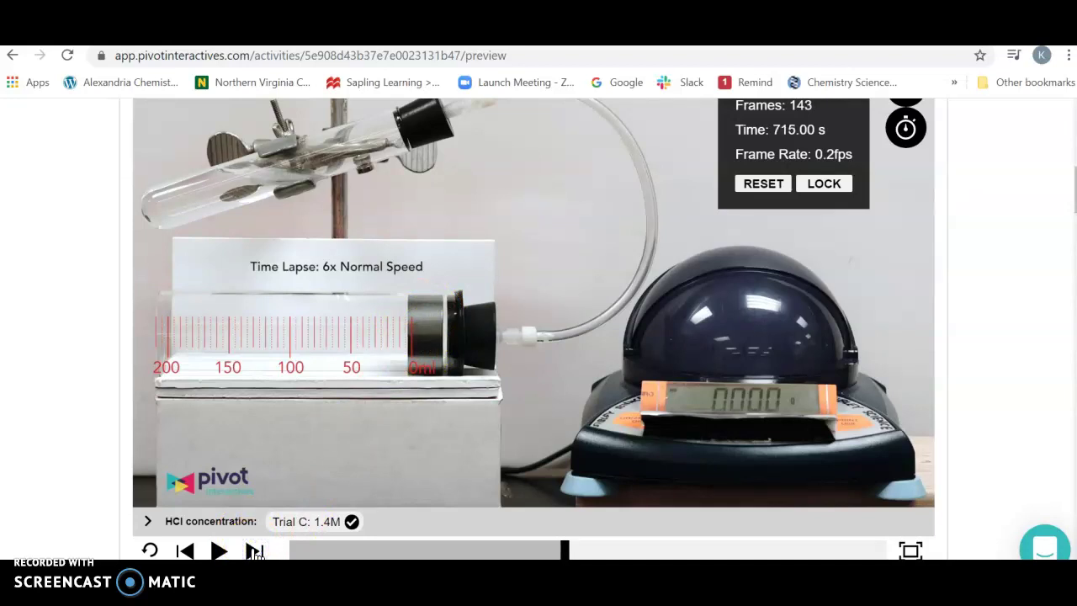
left_click(254, 551)
left_click(252, 551)
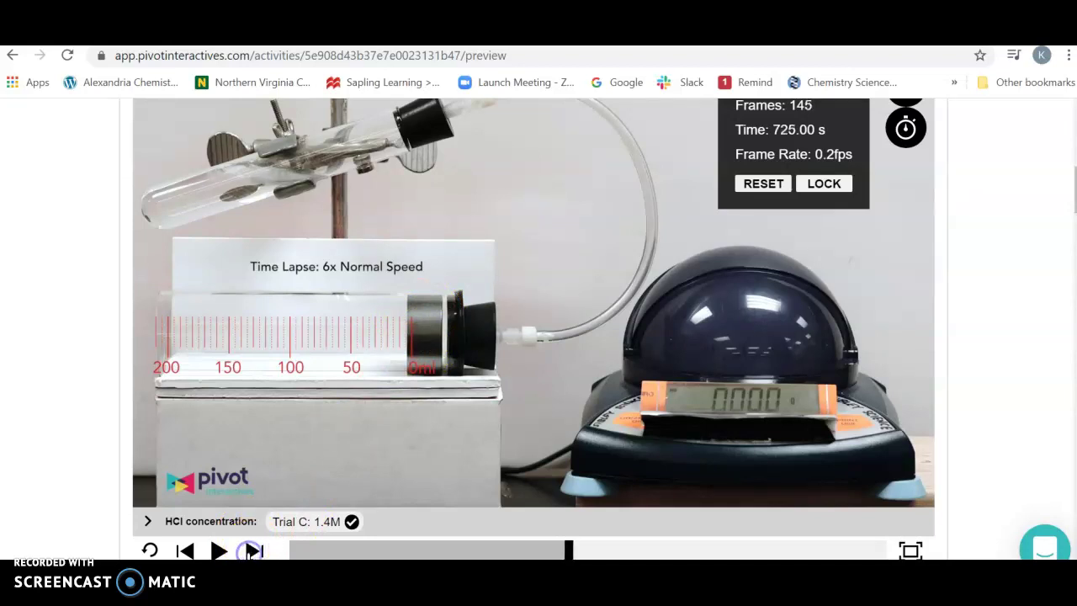
left_click(252, 551)
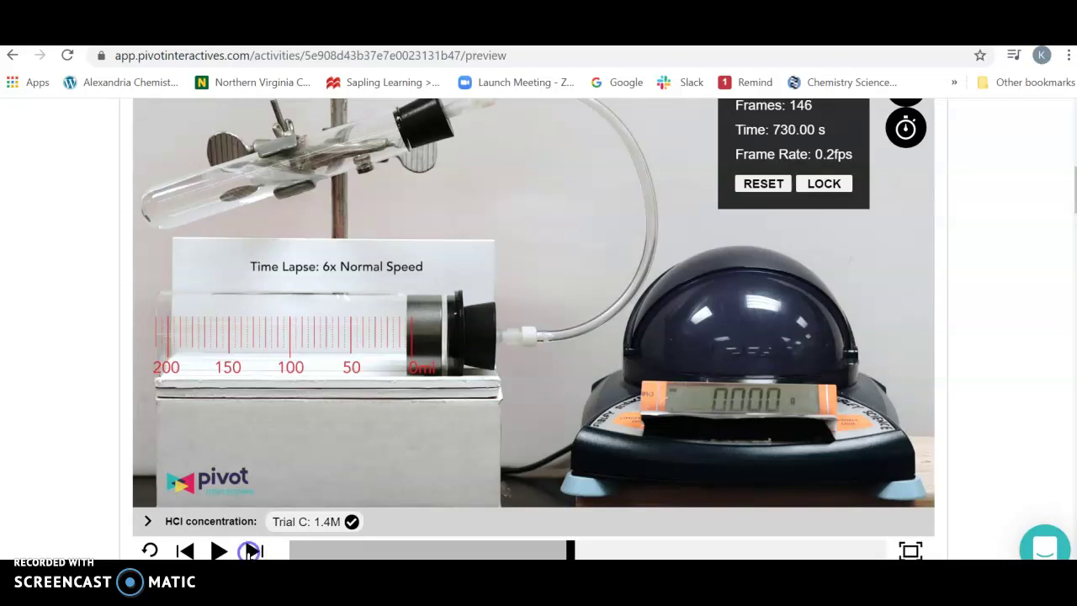
left_click(253, 551)
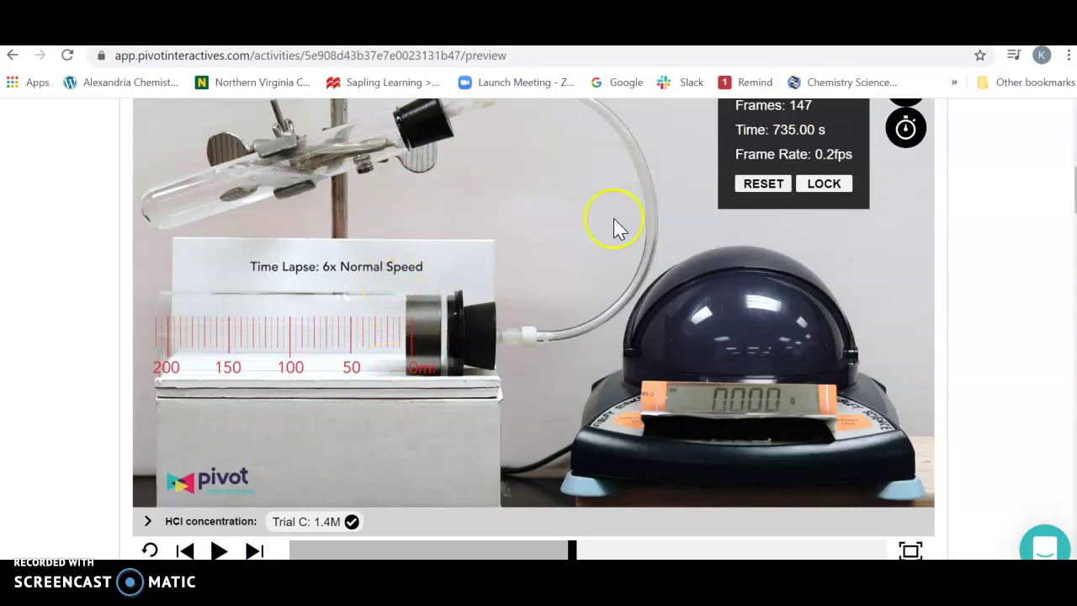
- Reset the stopwatch, play and pause near 155 s, then step forward to frame 36 (180.00 s)
left_click(762, 190)
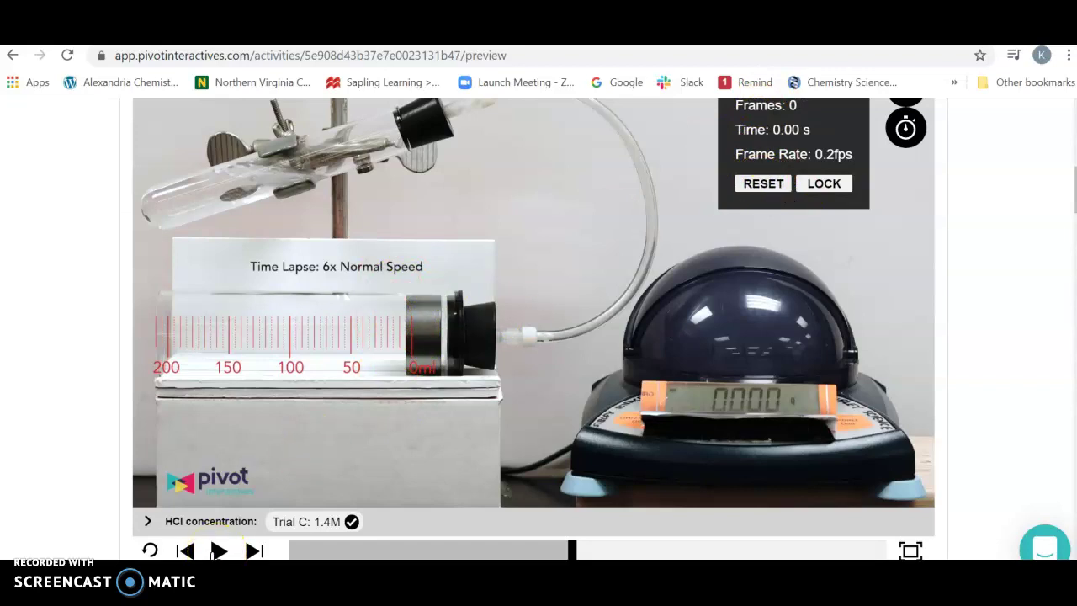
left_click(216, 551)
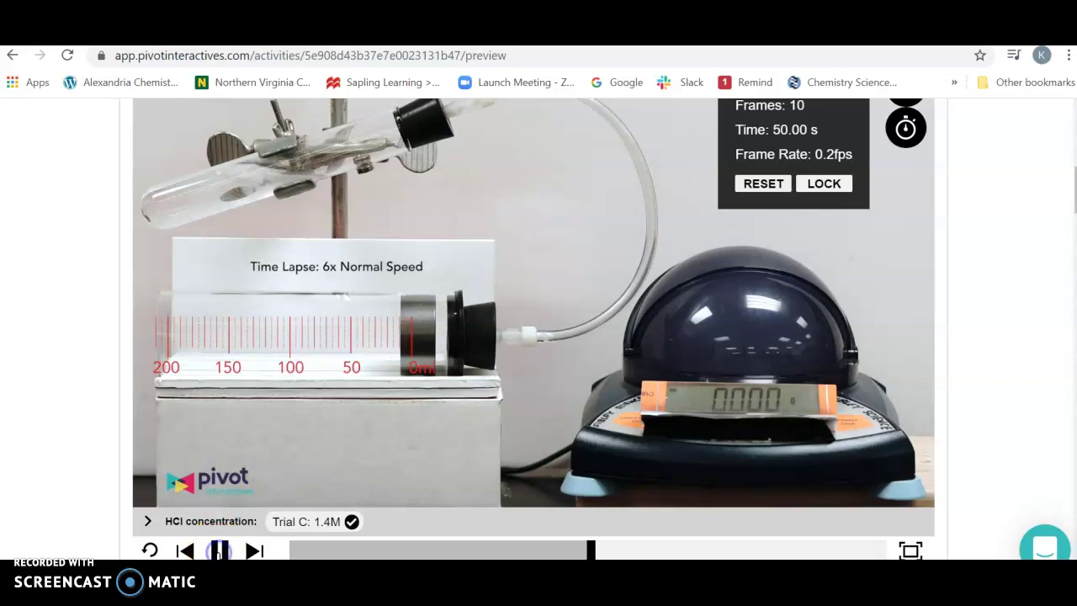
left_click(218, 552)
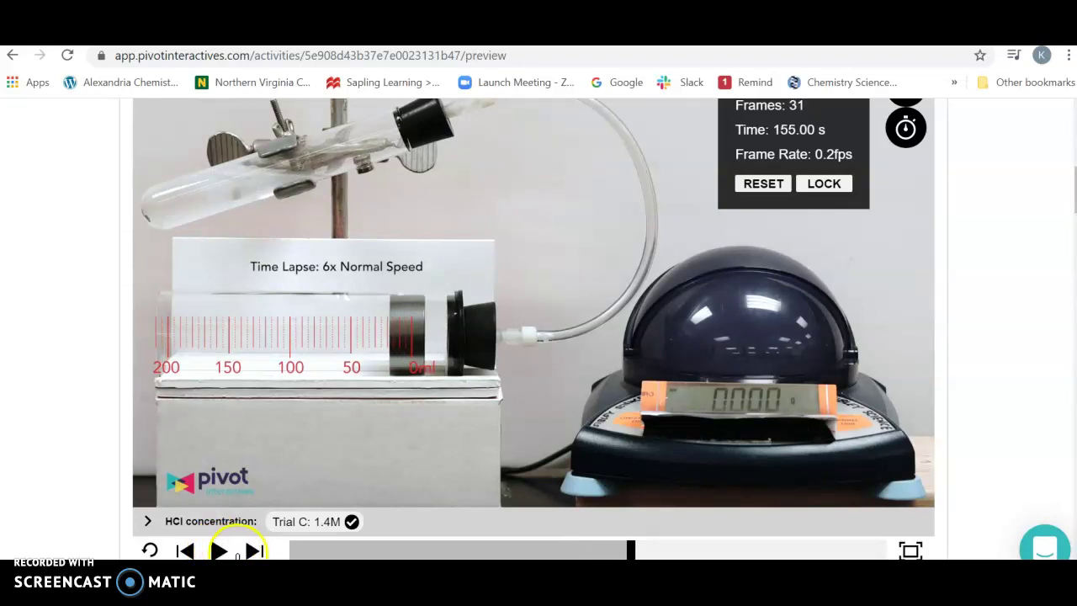
left_click(255, 551)
left_click(255, 552)
left_click(255, 552)
left_click(255, 551)
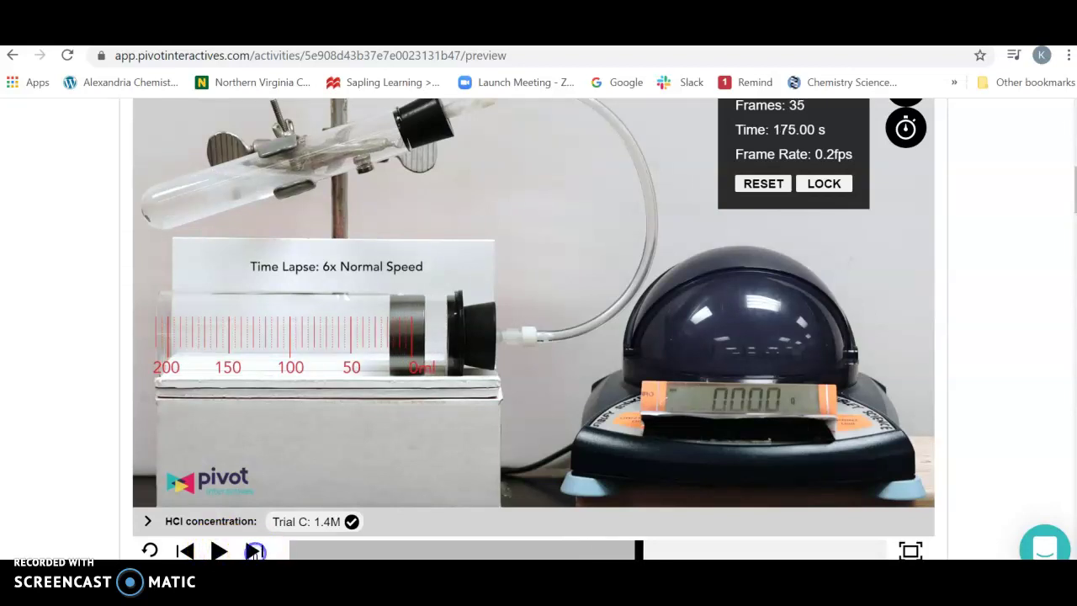
left_click(255, 551)
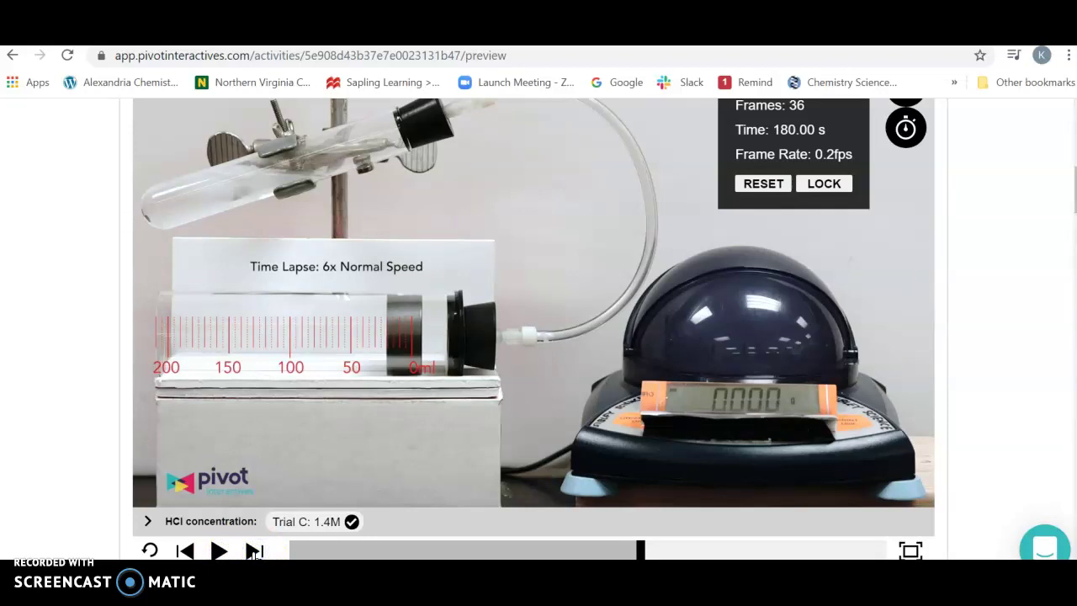
left_click(209, 551)
- Load the Trial A: 2.2M video from the HCl concentration list
left_click(353, 522)
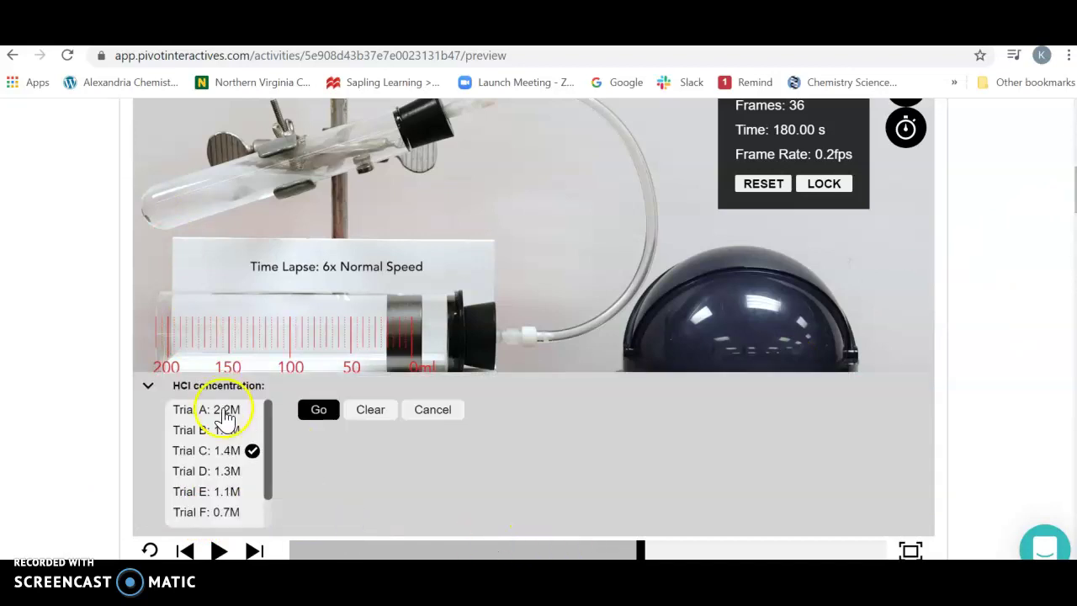
left_click(225, 411)
left_click(323, 411)
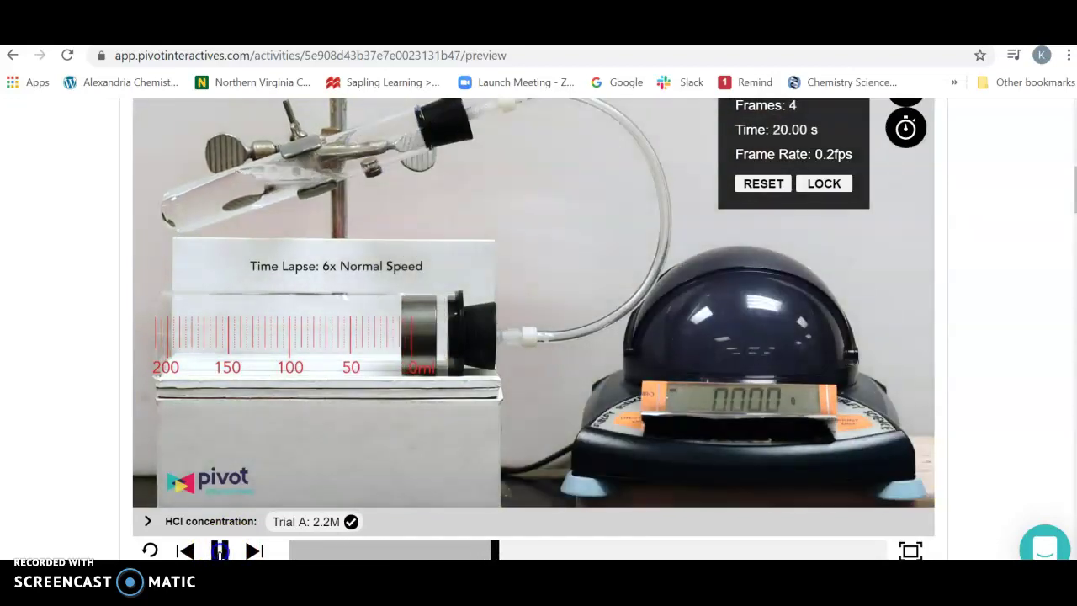
- Pause at 30 s, step back three frames, and reset the stopwatch to 0.00 s
left_click(220, 551)
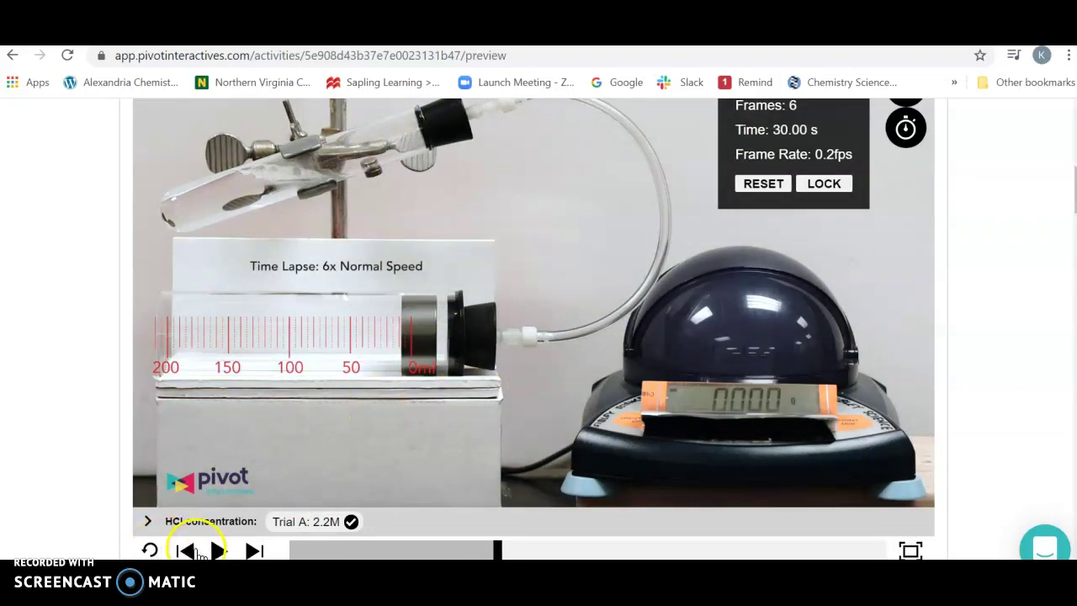
left_click(196, 551)
left_click(195, 550)
left_click(195, 550)
left_click(195, 550)
left_click(196, 550)
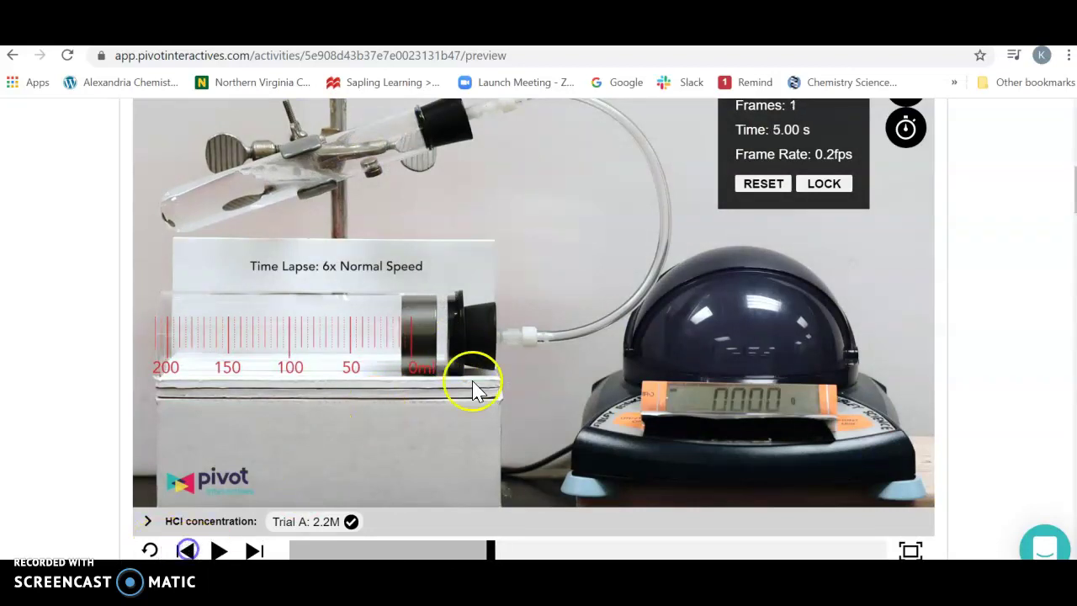
left_click(770, 194)
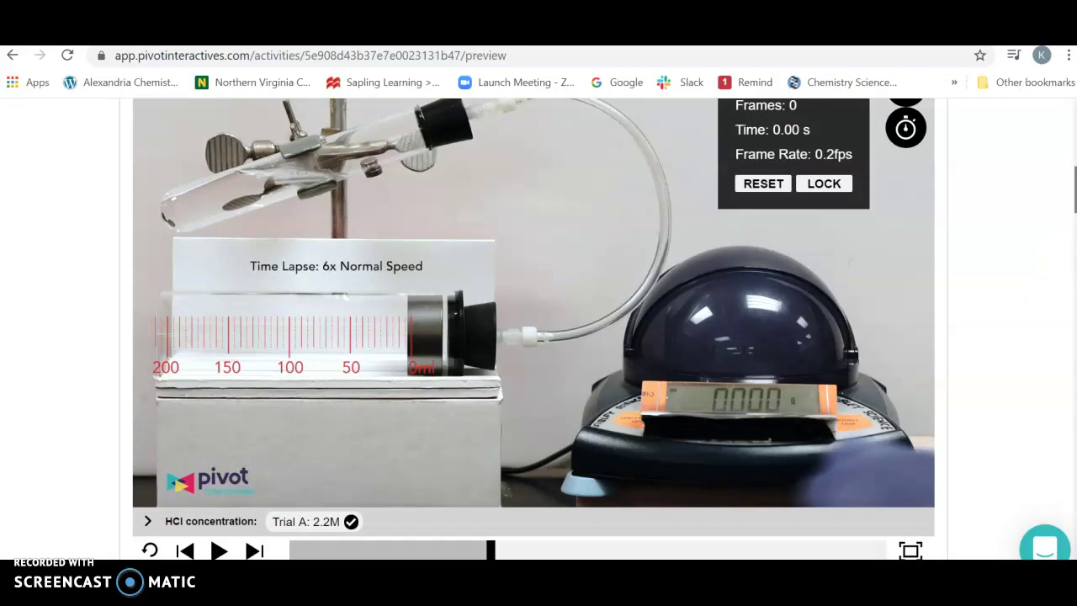
- Scroll down past the practice question to the Part 2: The Experiment video player
scroll(534, 328, "down", 10)
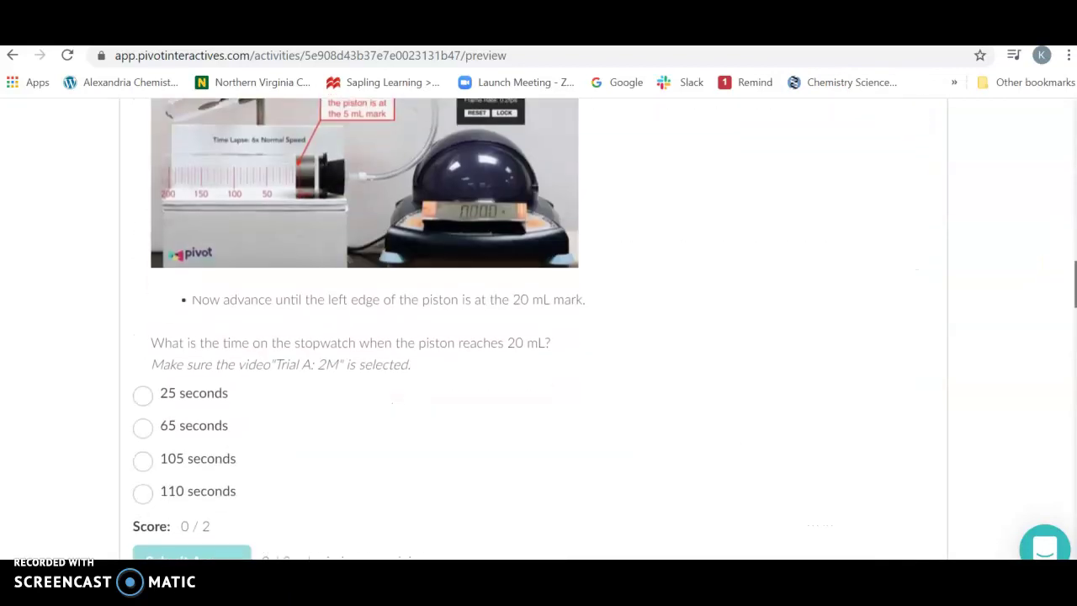
scroll(533, 328, "down", 5)
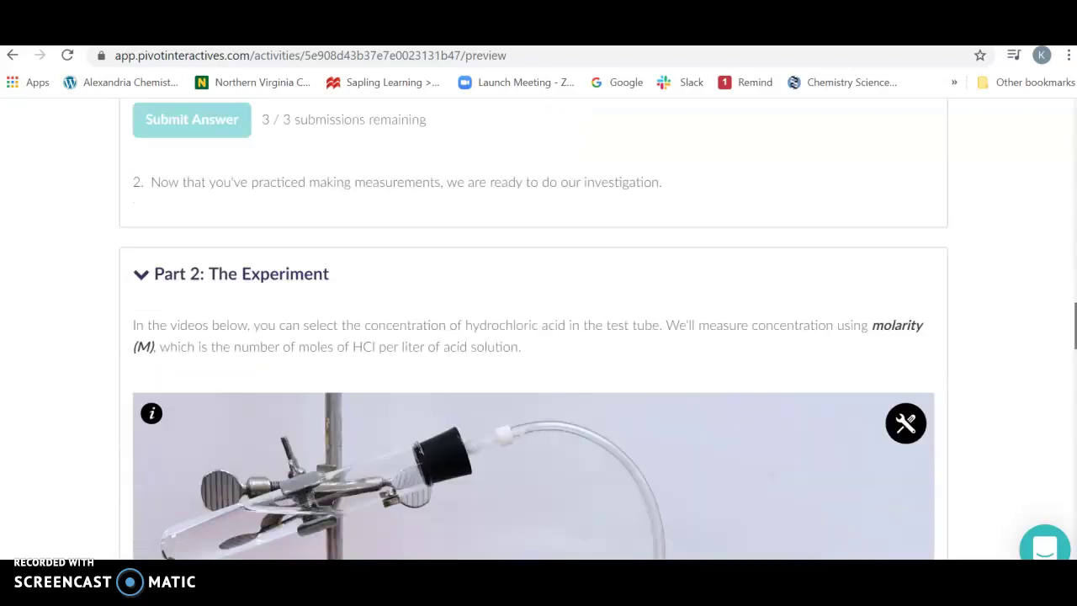
scroll(534, 328, "down", 3)
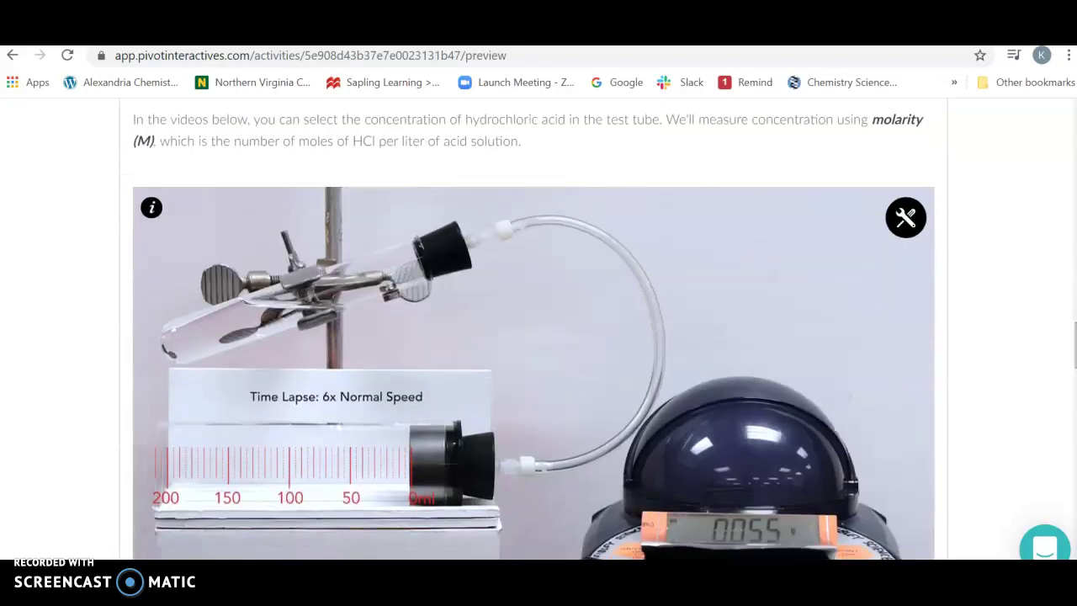
scroll(534, 328, "down", 3)
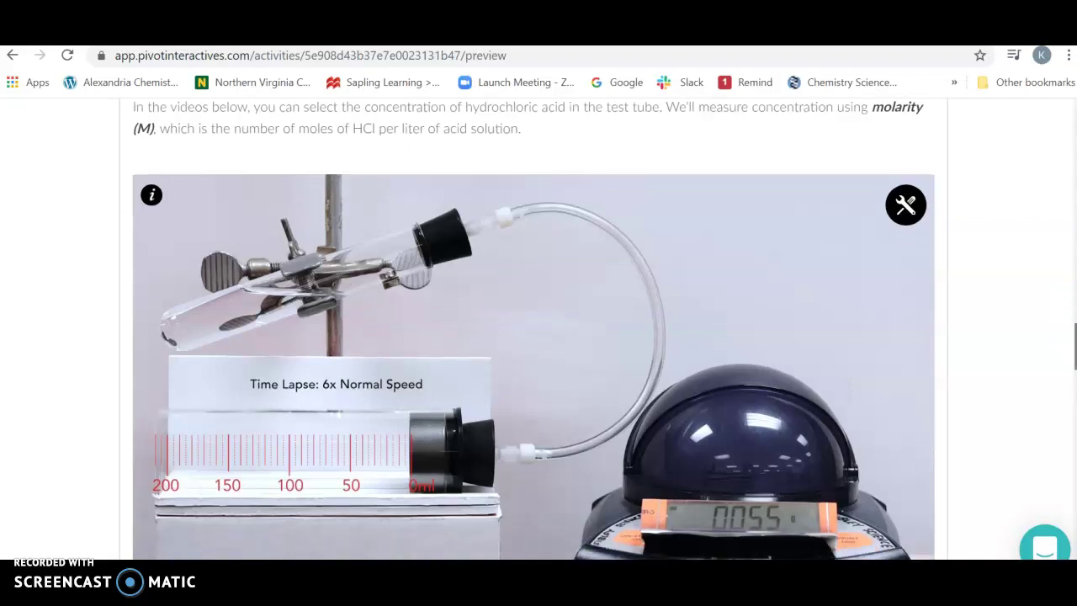
scroll(356, 378, "down", 1)
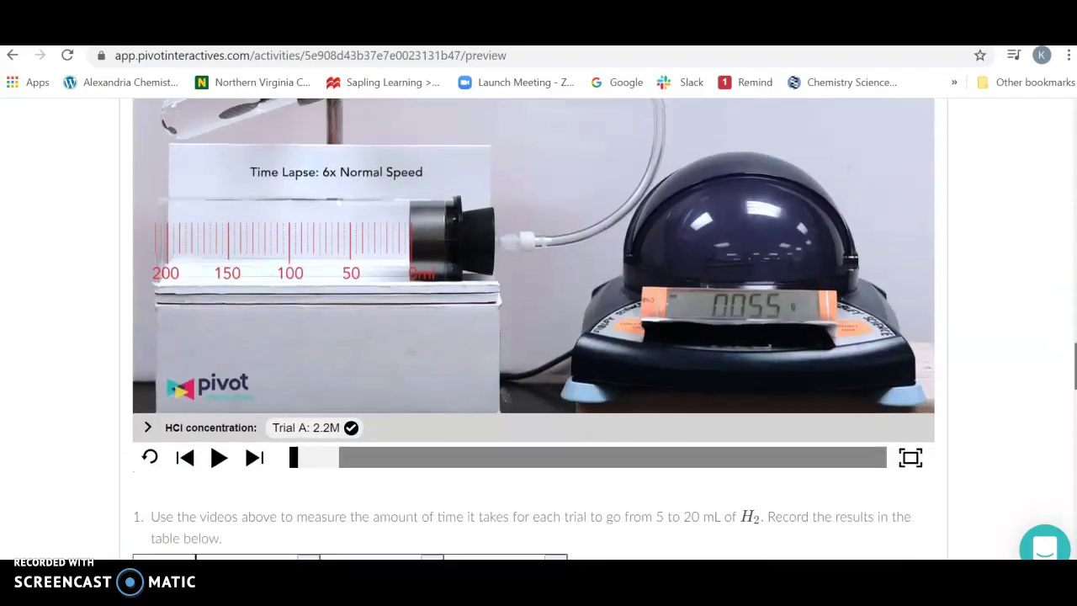
scroll(356, 378, "up", 1)
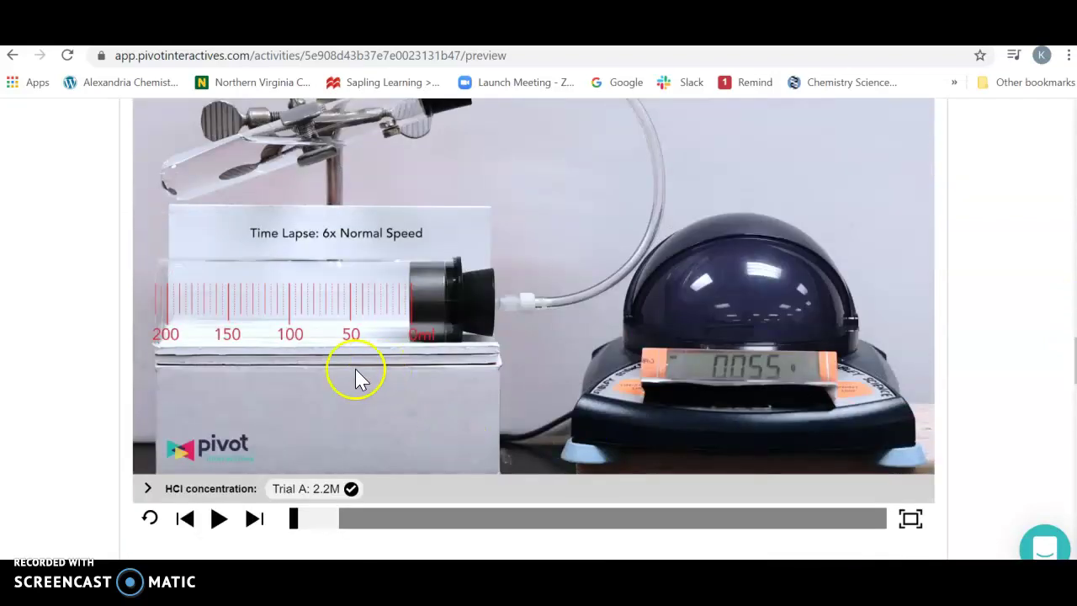
- Load the Trial H: 0.4M video in the Part 2 experiment
left_click(352, 490)
left_click_drag(269, 454, 264, 481)
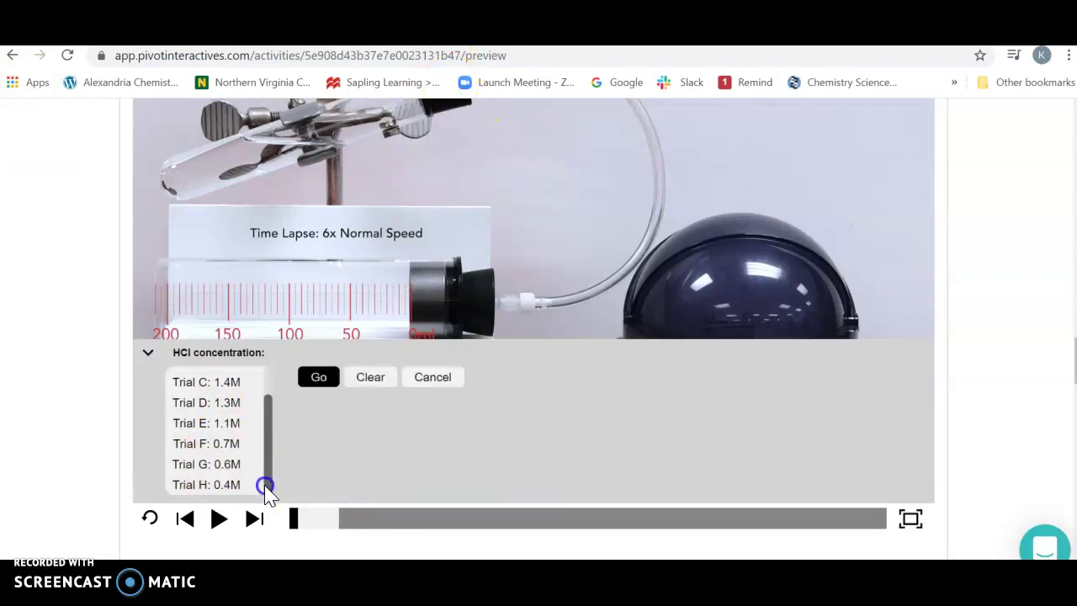
left_click(204, 485)
left_click(318, 381)
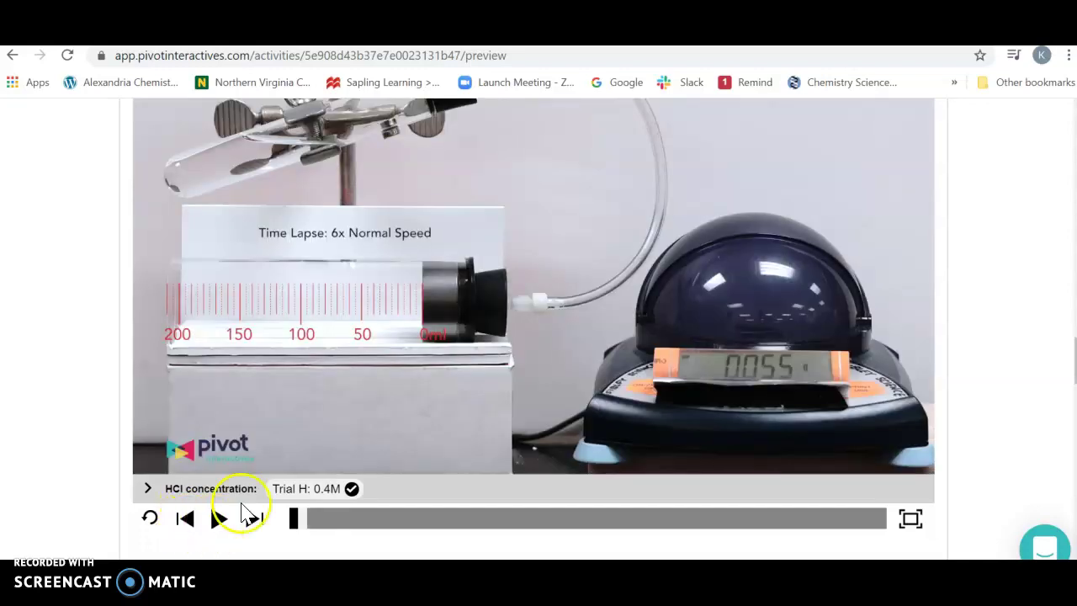
- Play the Trial H video briefly, pause it, and open its measurement tools
left_click(217, 520)
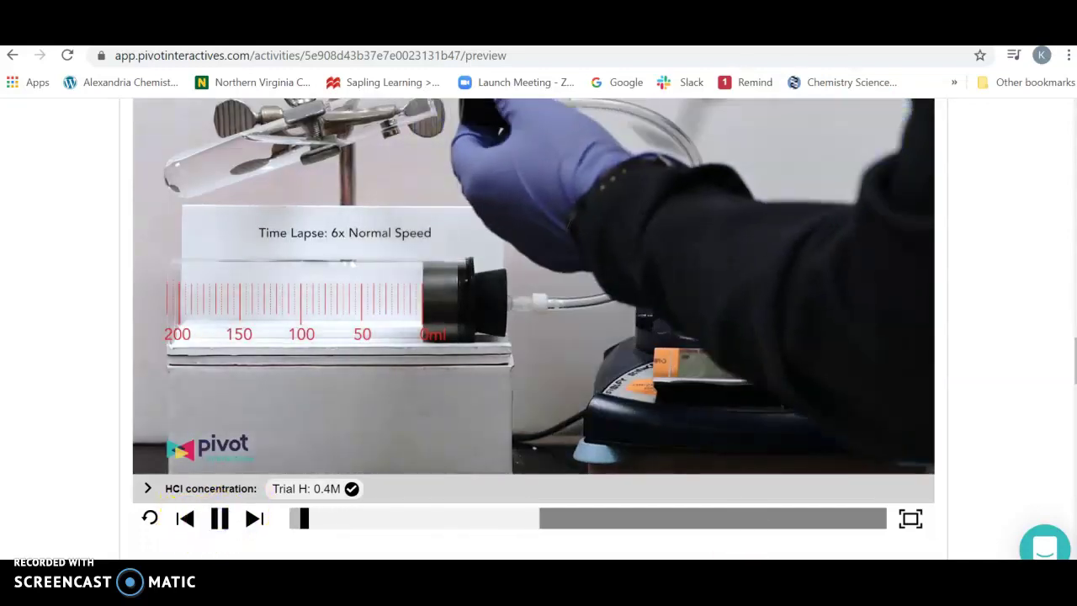
left_click(219, 519)
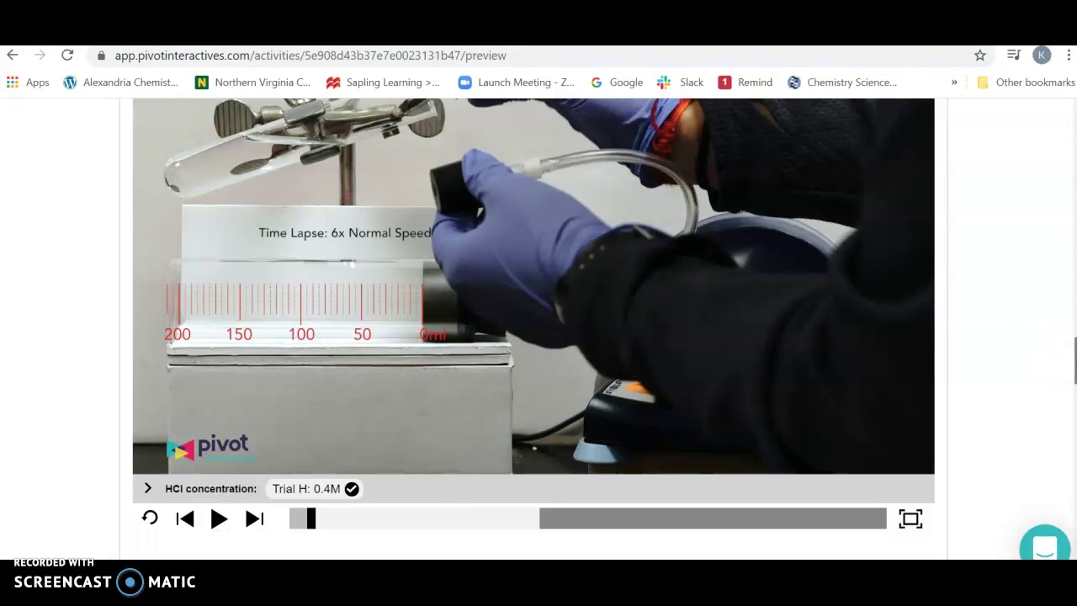
left_click_drag(1076, 363, 1076, 348)
left_click(906, 199)
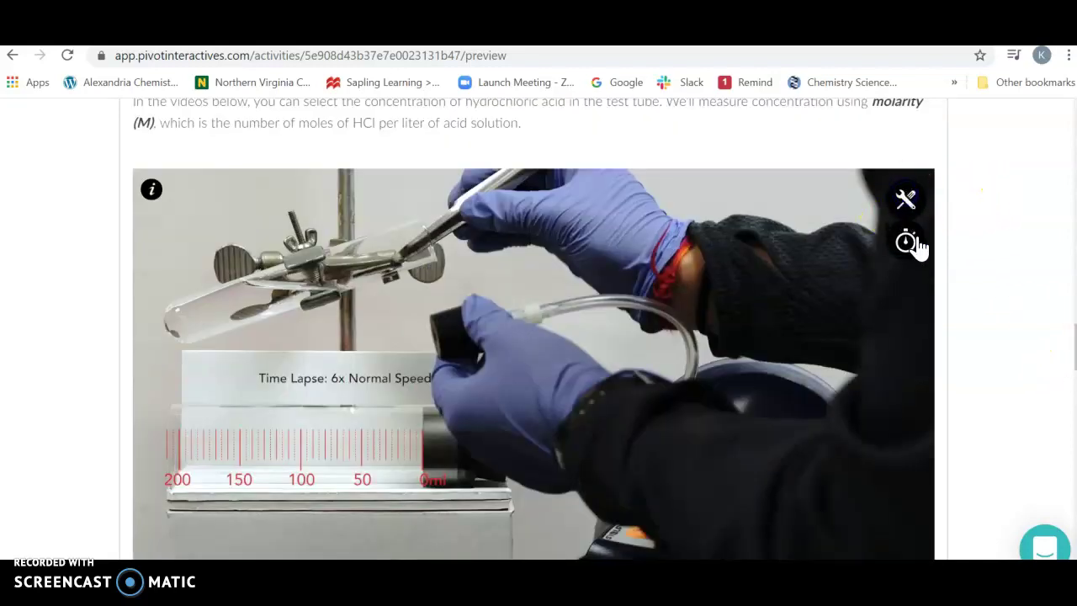
- Show the stopwatch counter and play the Trial H video forward, pausing at 1540 s
left_click(907, 243)
scroll(539, 328, "down", 2)
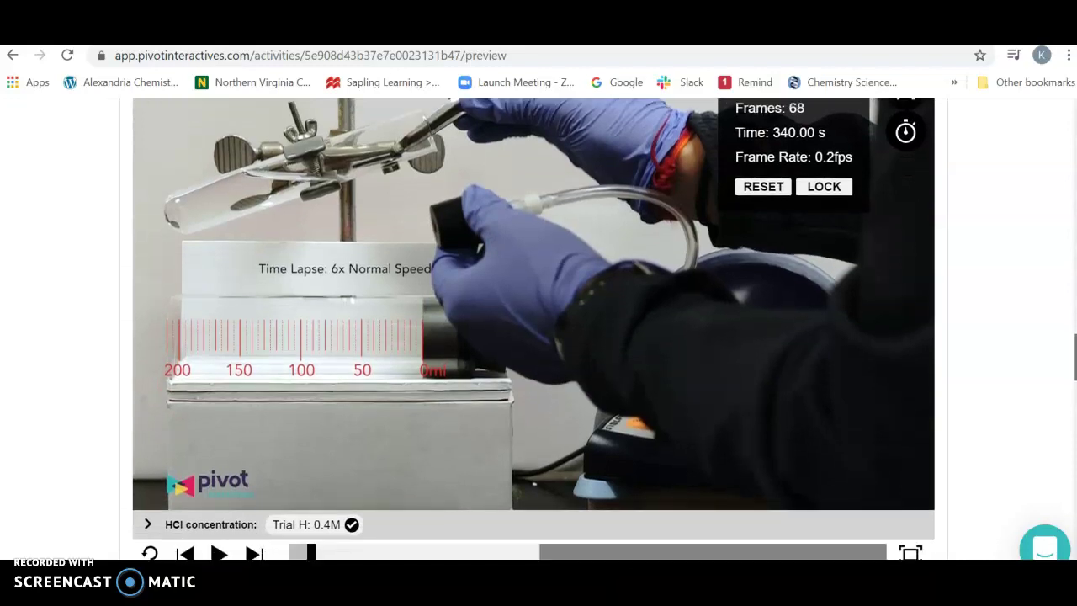
scroll(539, 329, "down", 1)
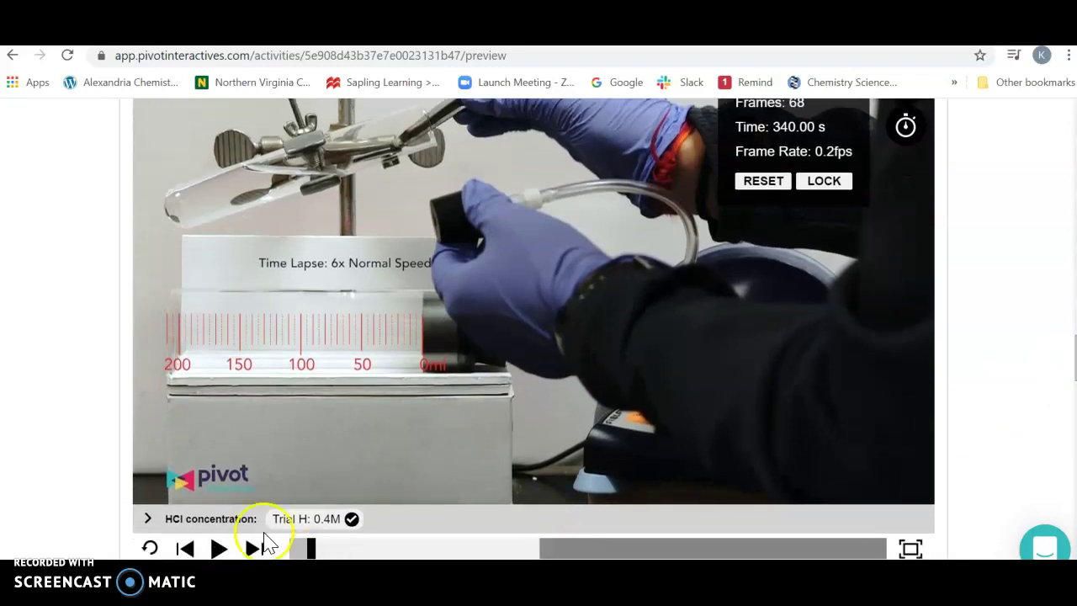
left_click(219, 549)
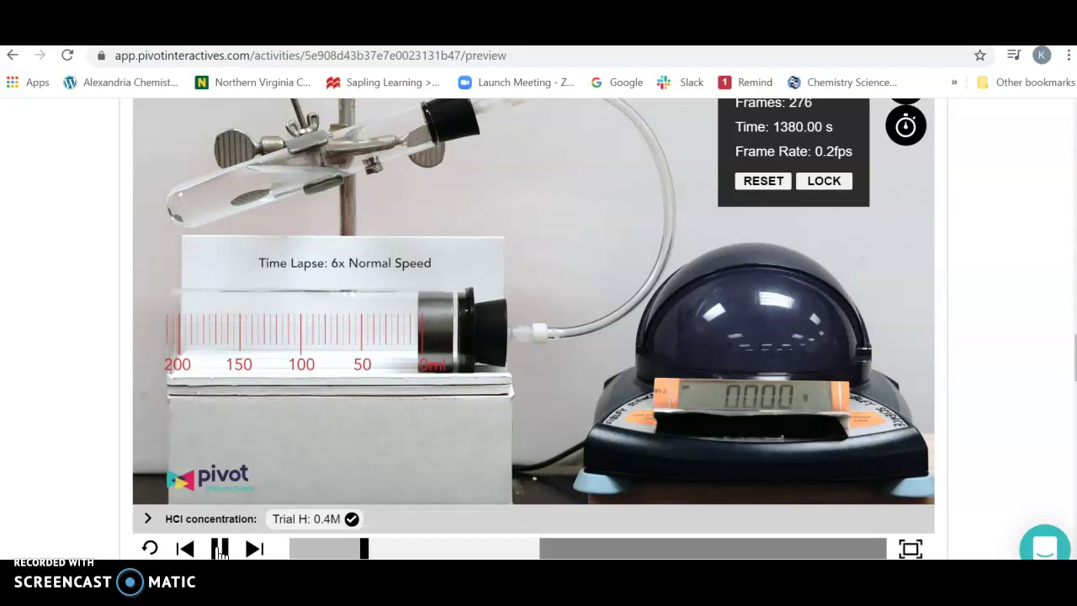
left_click(220, 549)
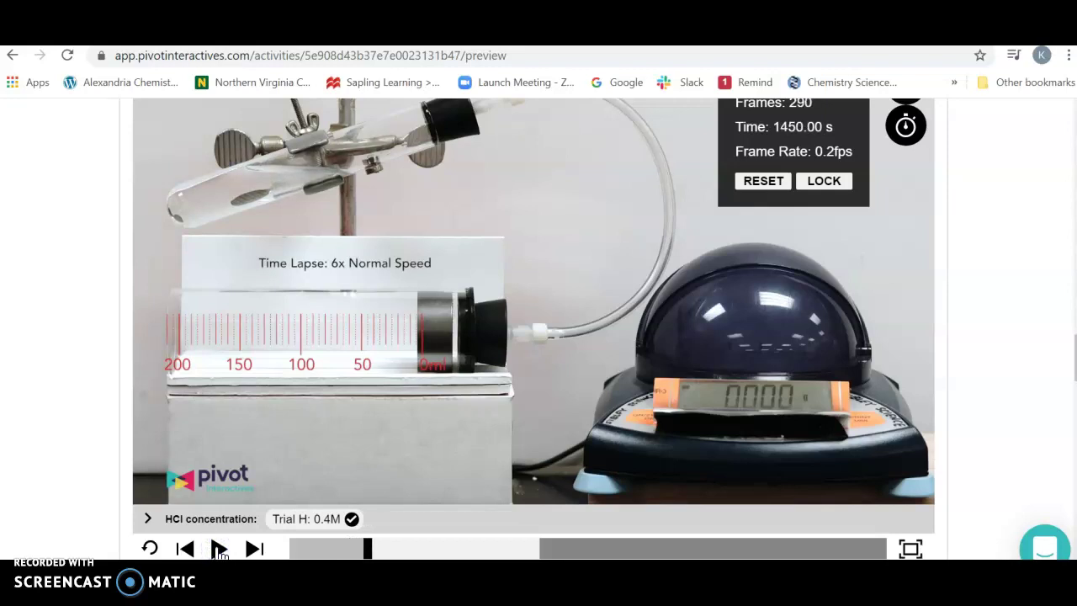
left_click(220, 549)
left_click(219, 549)
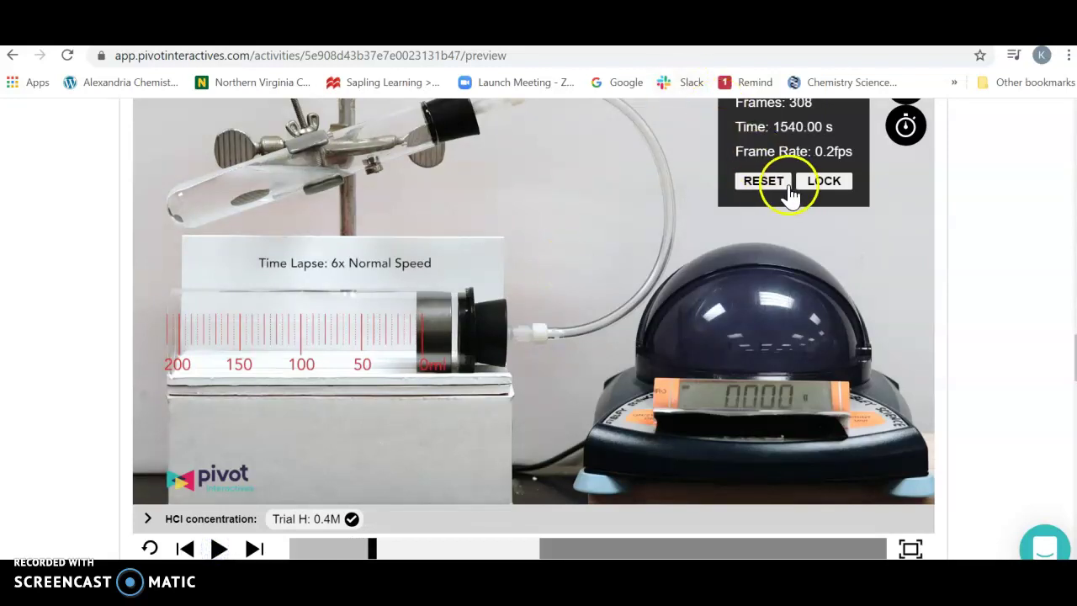
- Zero the frame and time counters, then run the trial and stop it at 2070 s
left_click(773, 187)
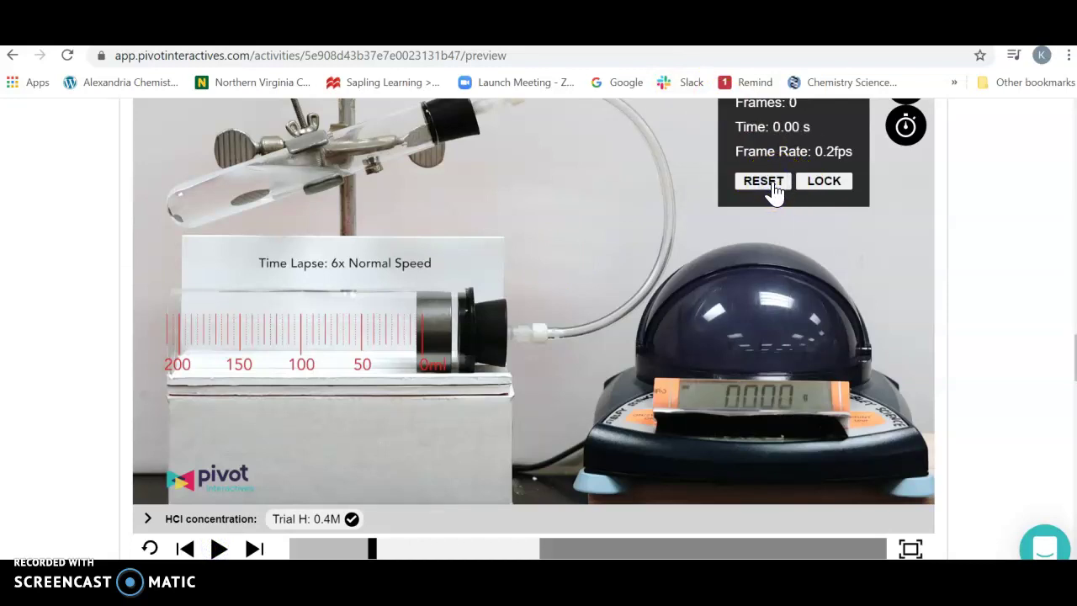
left_click(773, 186)
left_click(220, 549)
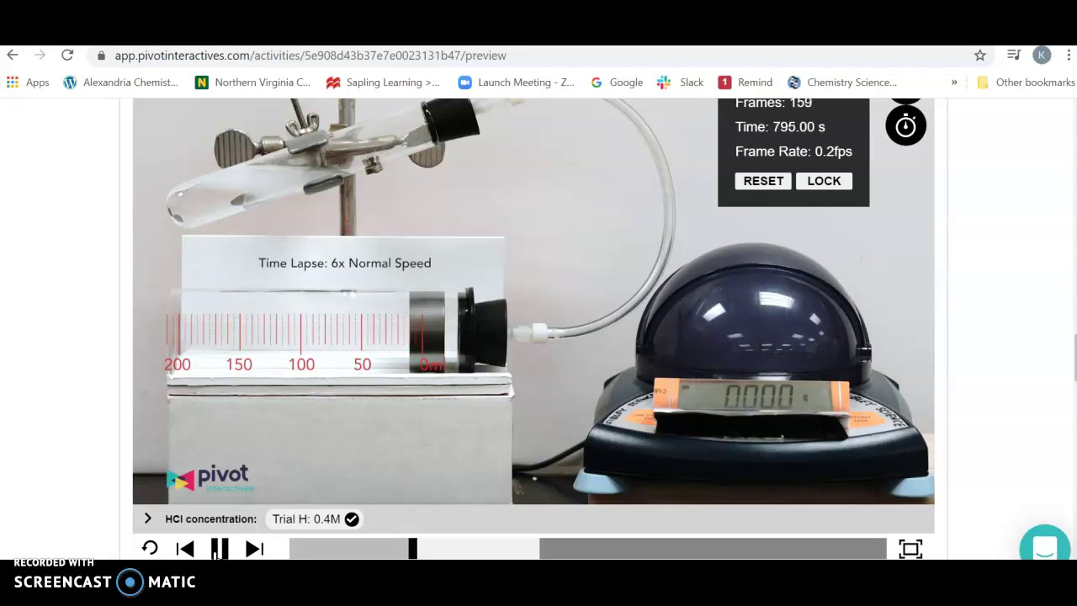
left_click(222, 552)
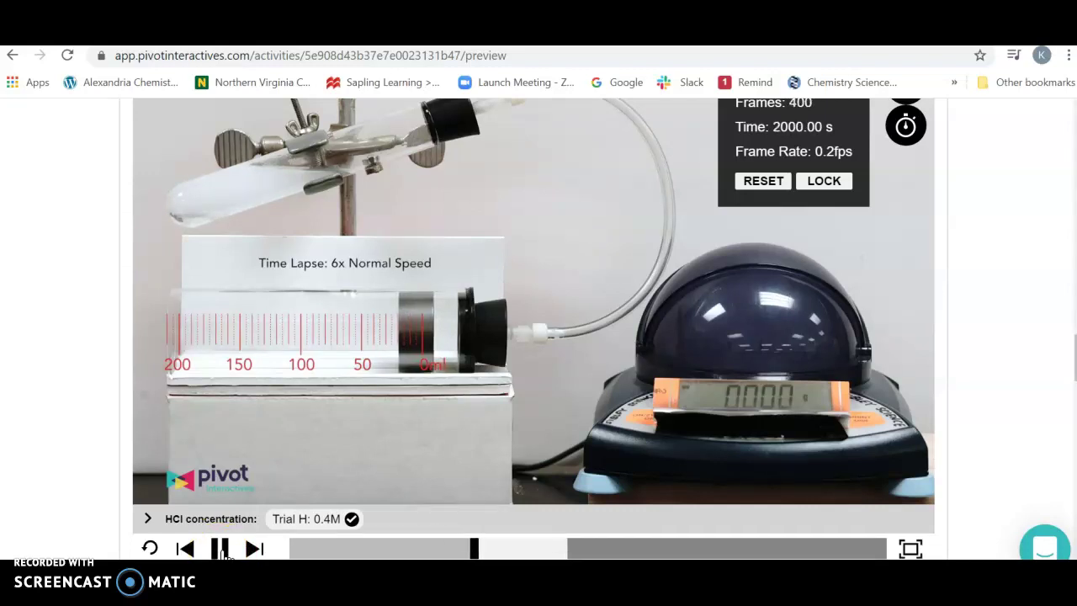
left_click(221, 549)
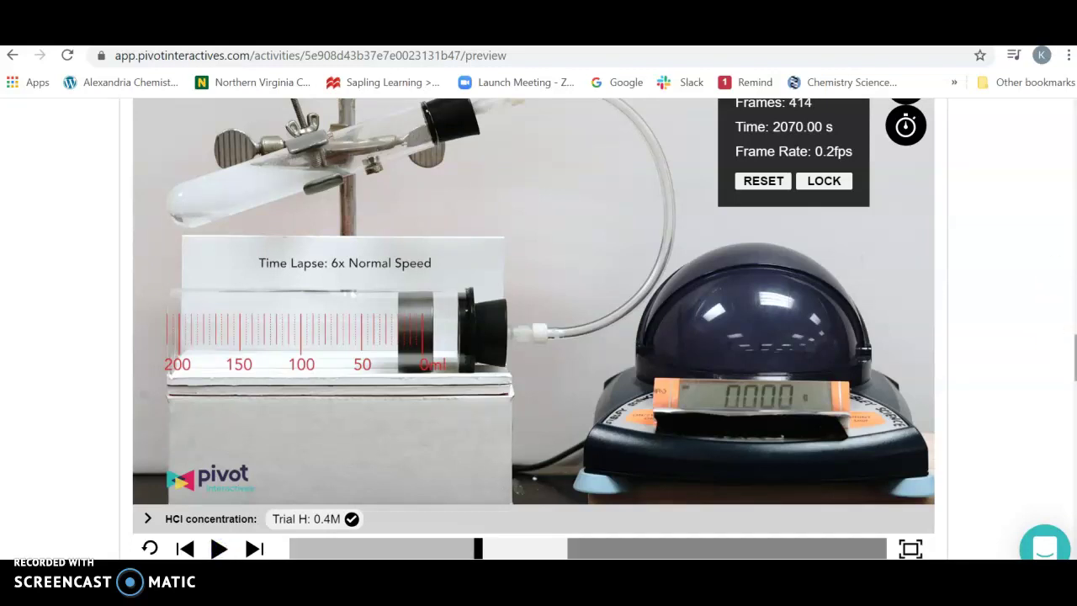
- Enter .4 under Molarity and 2070 under time in row 1 of the data table
scroll(533, 328, "down", 3)
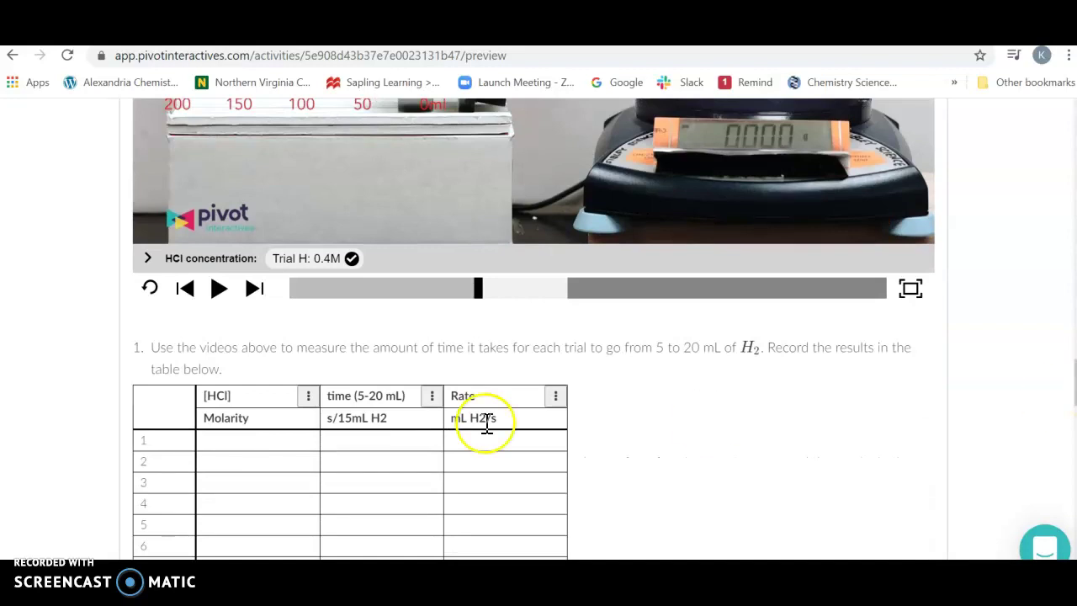
left_click(236, 438)
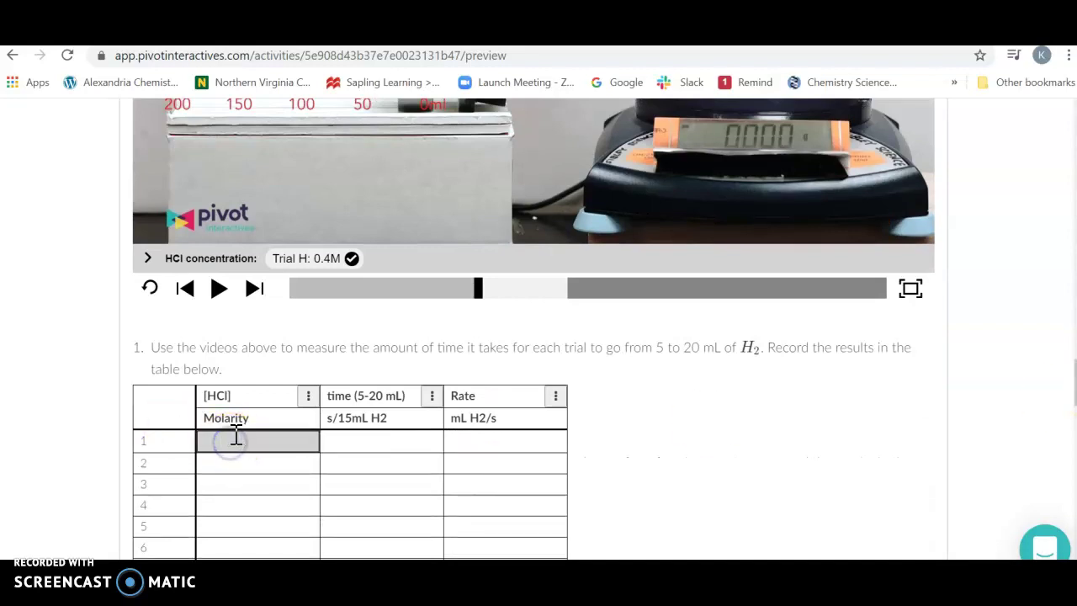
type(".4")
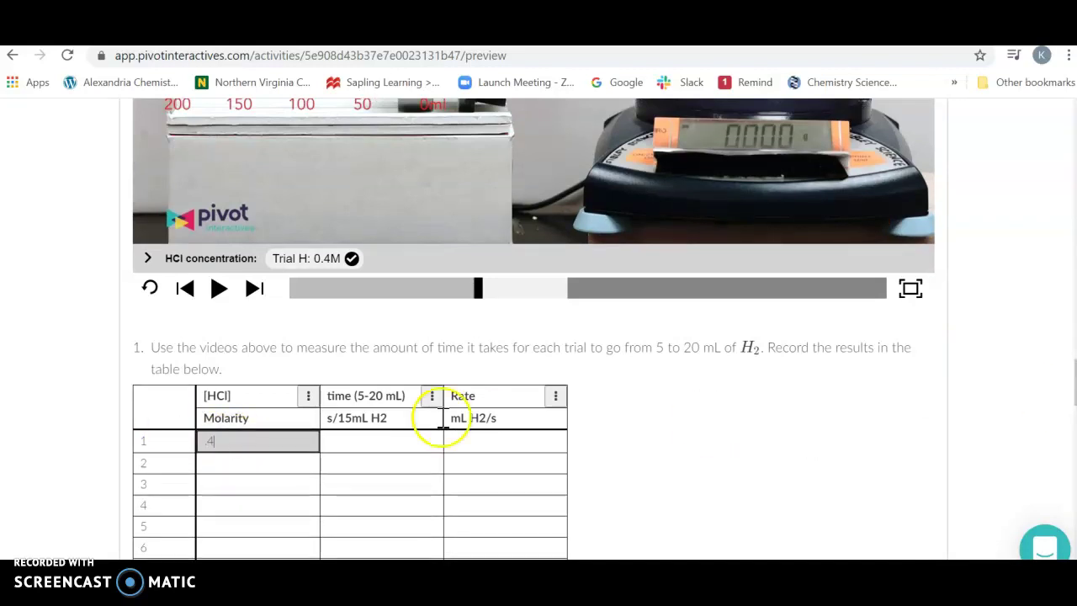
left_click(352, 439)
type("2")
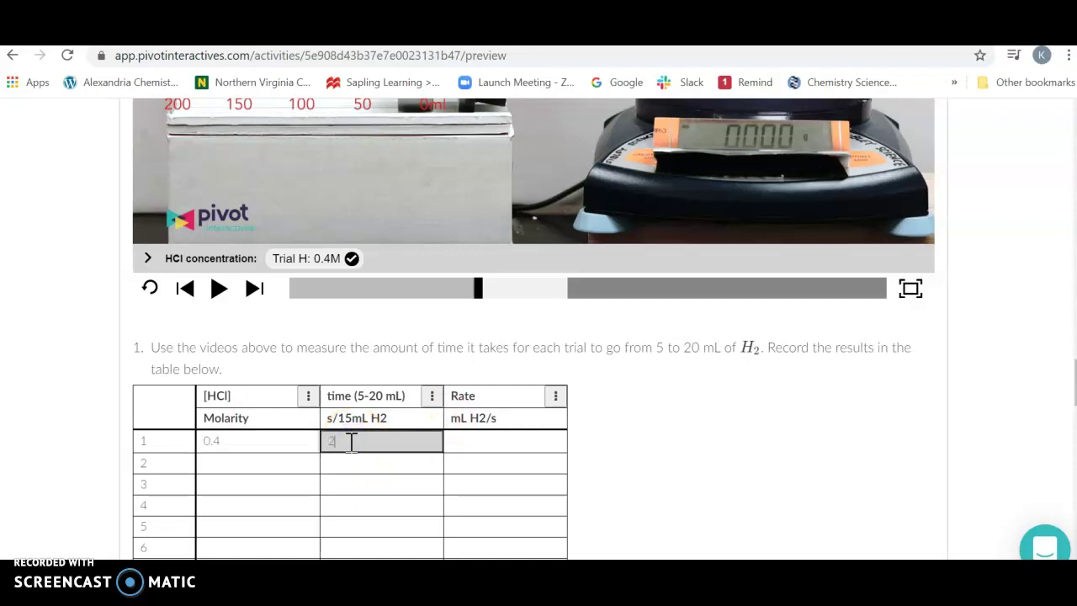
type("070")
left_click(357, 443)
type("0")
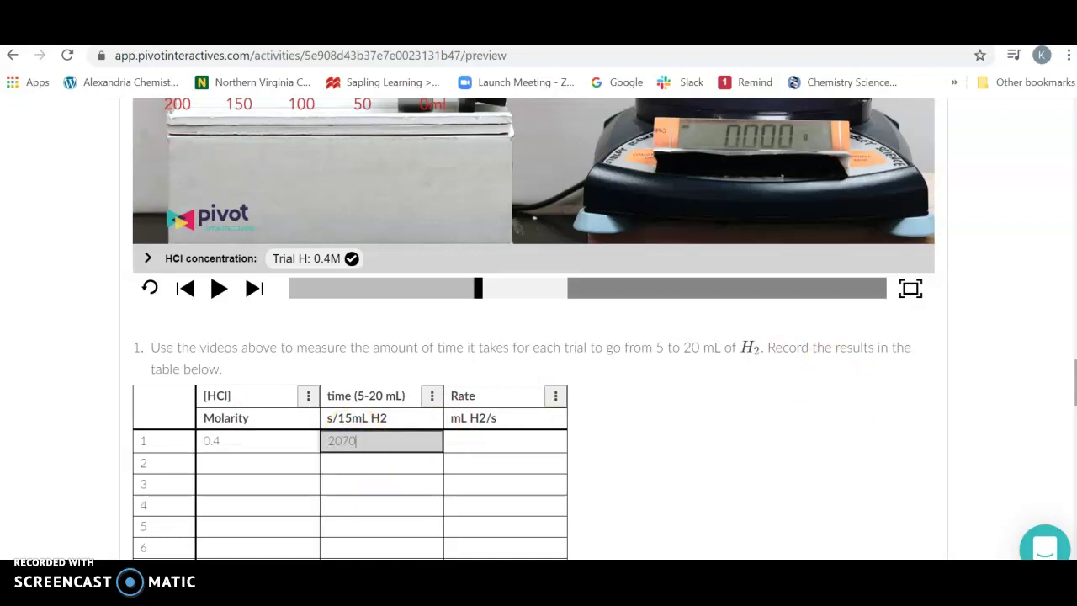
- Enter the rate .00725 mL H2/s in row 1's Rate cell
scroll(533, 328, "up", 3)
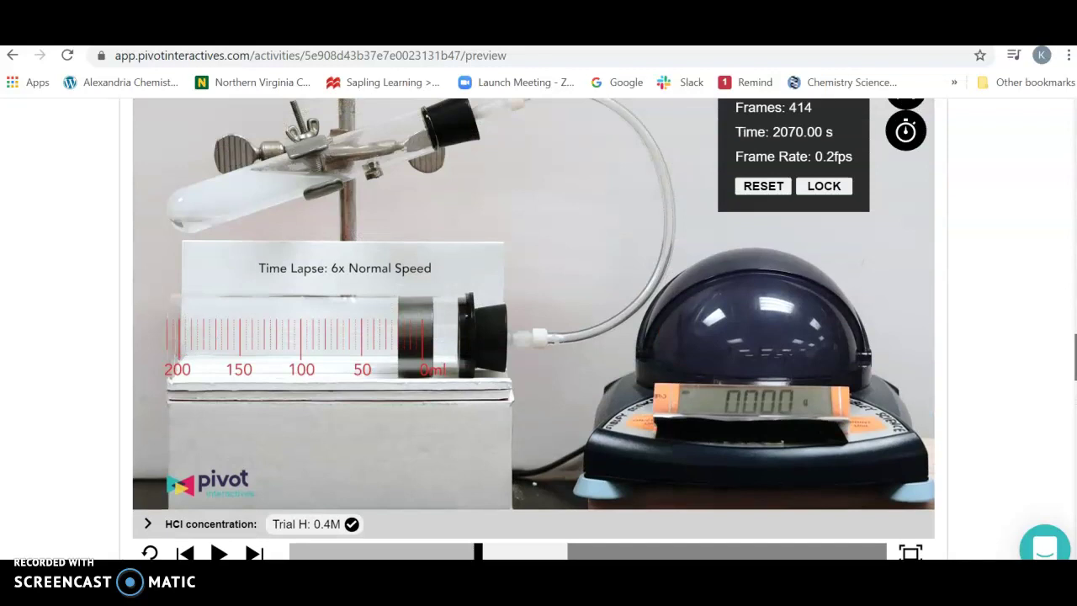
scroll(533, 328, "down", 2)
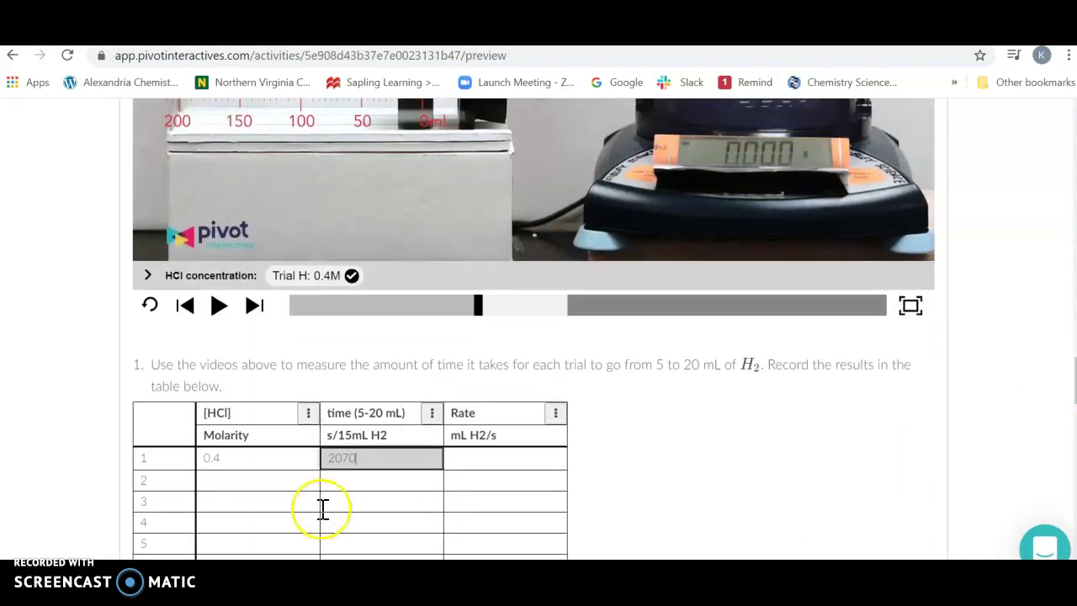
left_click(481, 458)
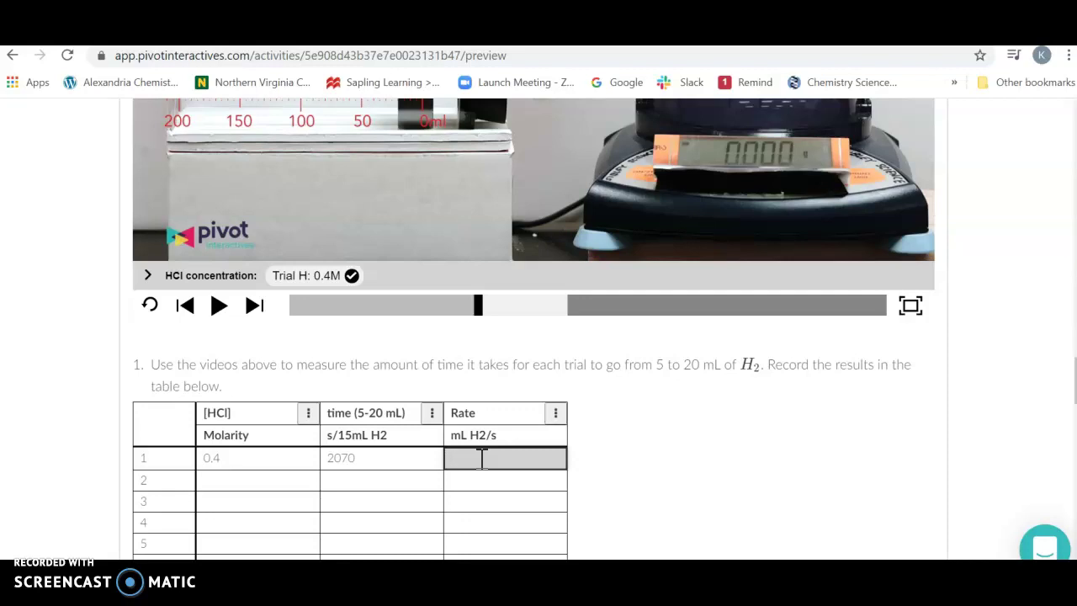
left_click(477, 484)
scroll(1065, 372, "down", 2)
- Switch the graph's Vertical Axis 1 from [HCl] to Rate, plotting Rate against time (5-20 mL)
scroll(1064, 372, "down", 4)
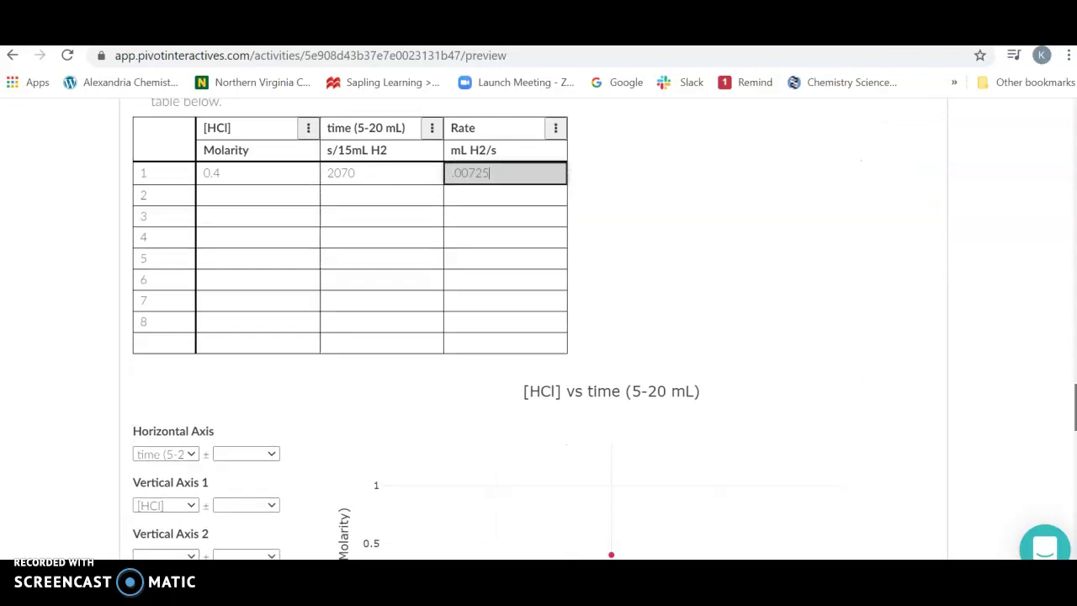
scroll(1064, 373, "down", 4)
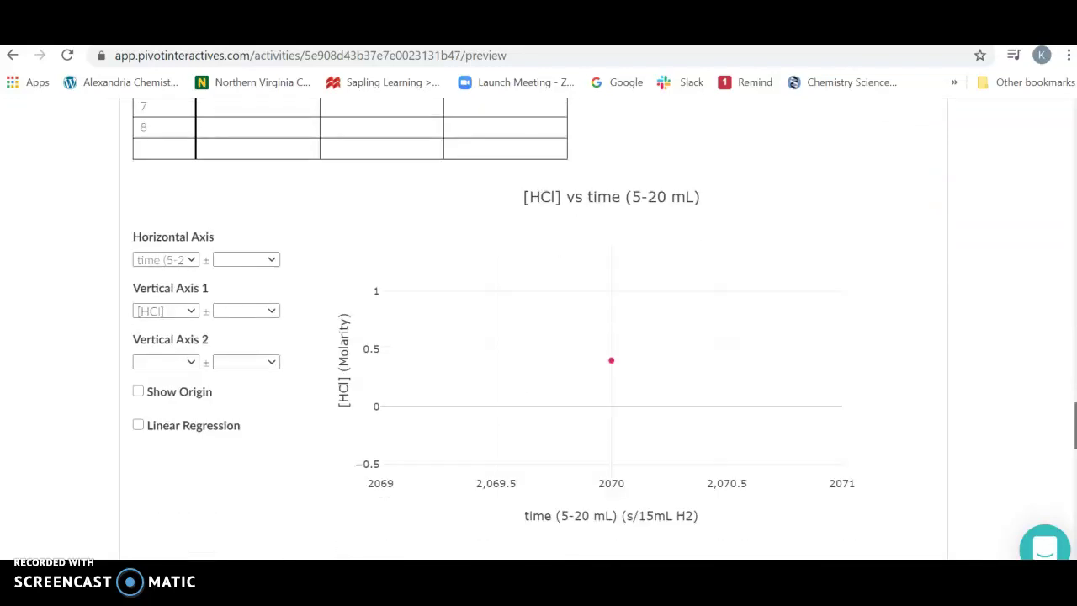
scroll(493, 322, "down", 1)
scroll(192, 264, "up", 1)
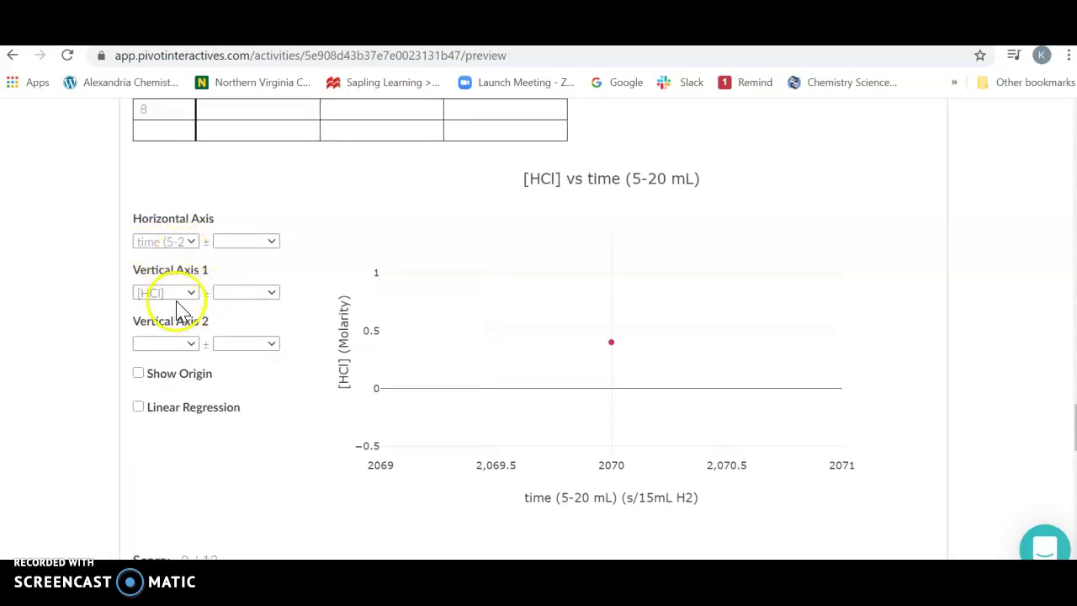
left_click(192, 292)
left_click(151, 396)
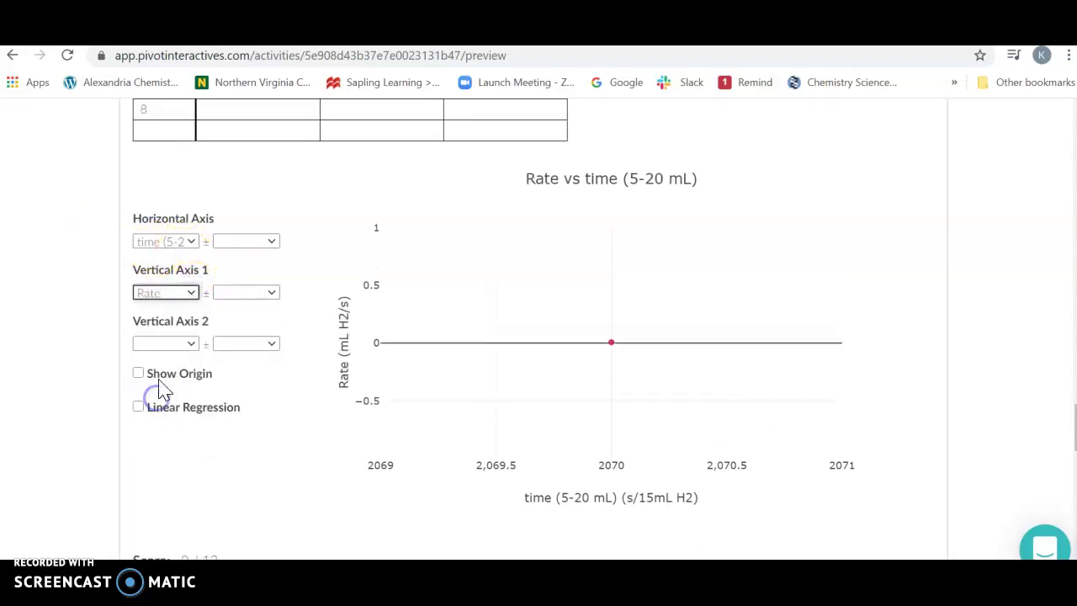
scroll(494, 329, "up", 3)
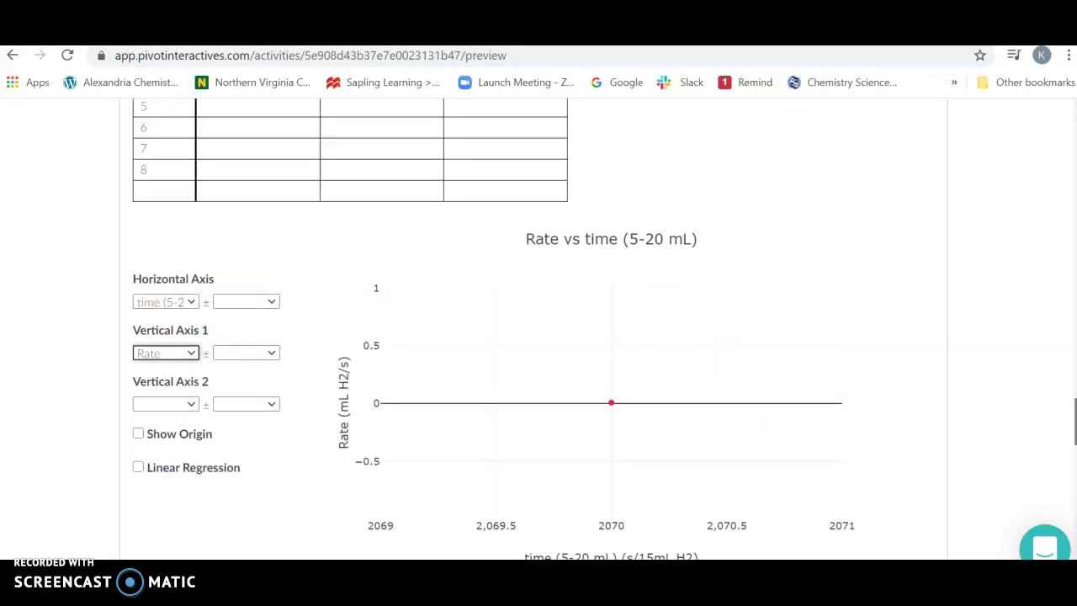
scroll(493, 329, "down", 3)
scroll(493, 329, "down", 3)
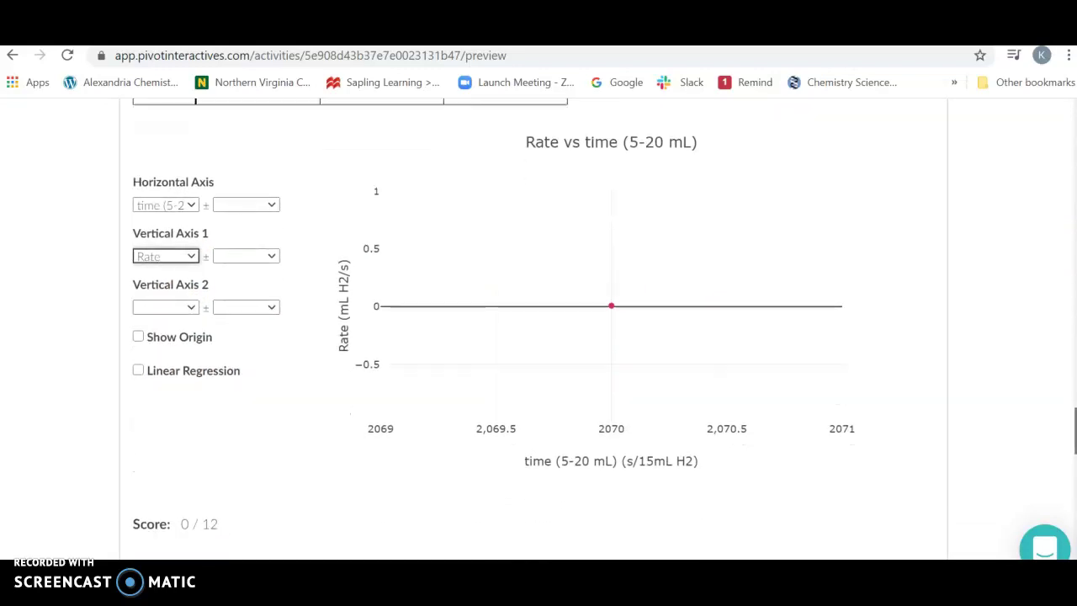
scroll(493, 329, "down", 4)
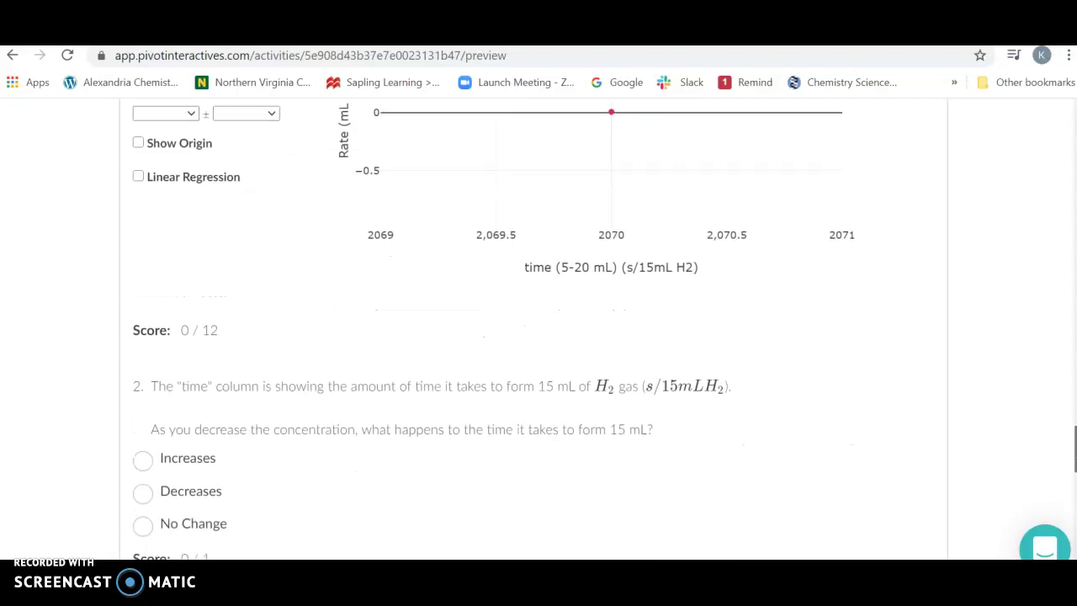
scroll(493, 329, "down", 1)
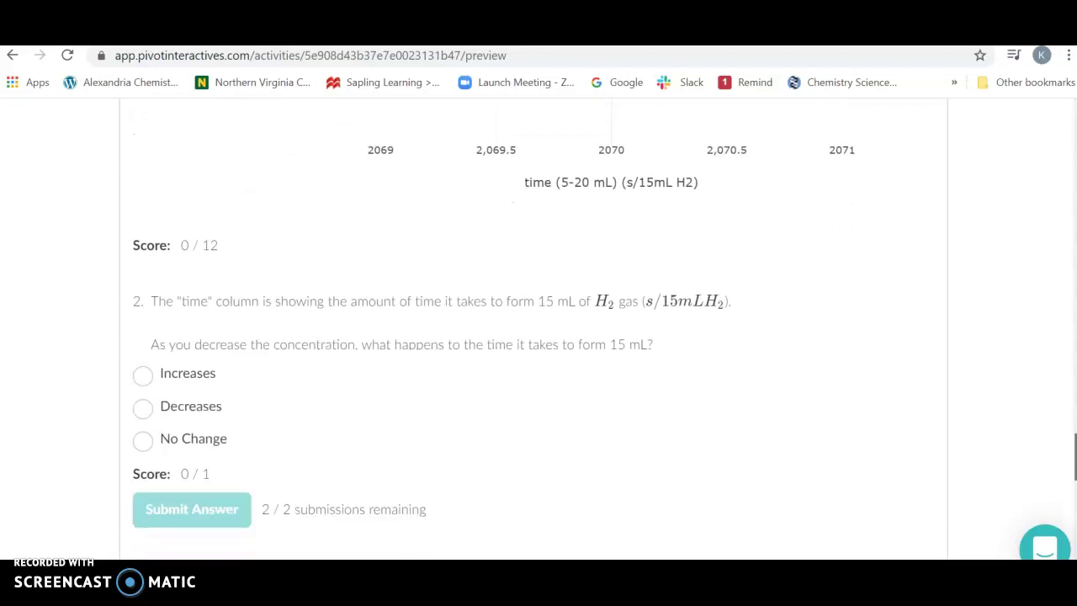
scroll(493, 329, "down", 3)
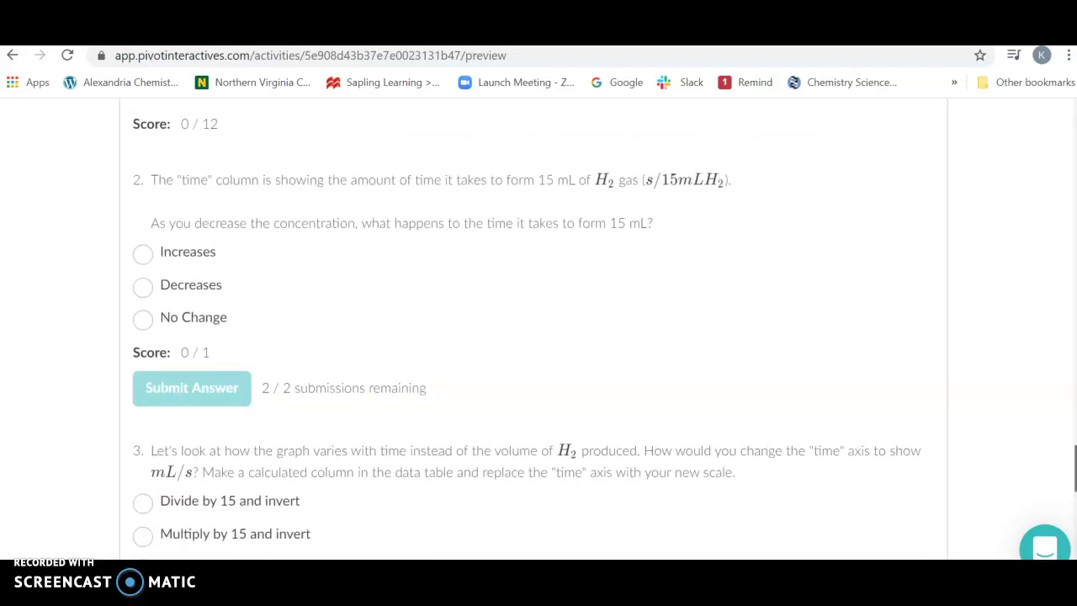
scroll(493, 329, "up", 1)
scroll(493, 329, "down", 7)
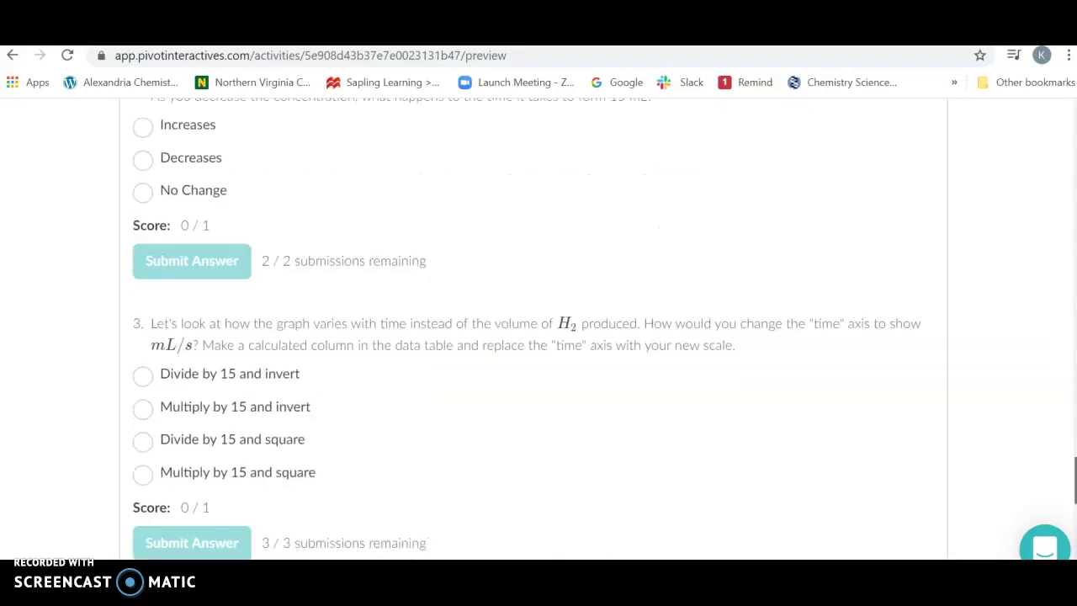
scroll(493, 329, "down", 3)
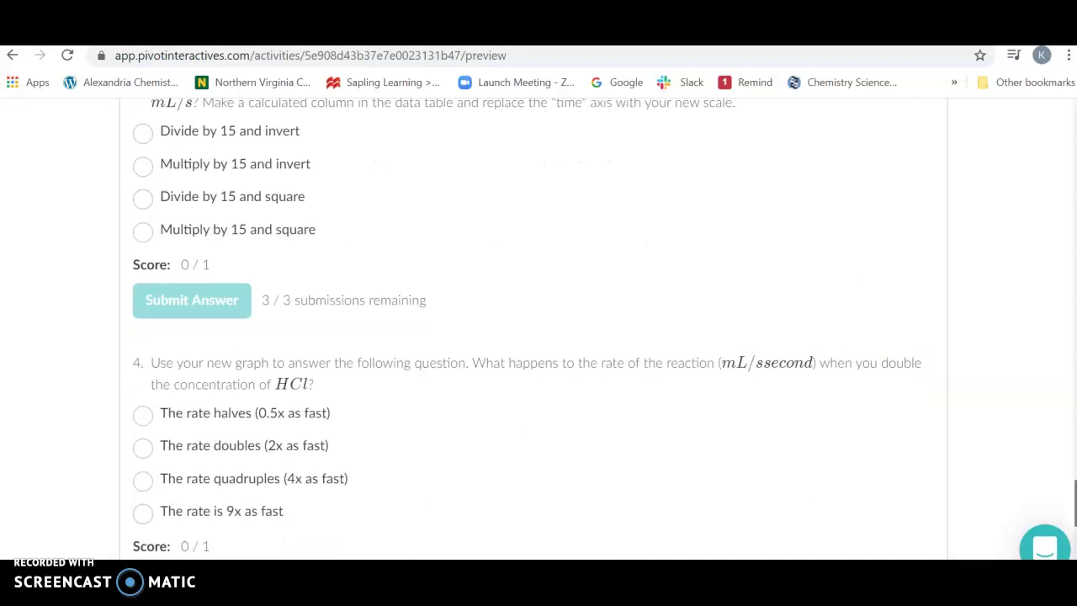
scroll(494, 330, "down", 5)
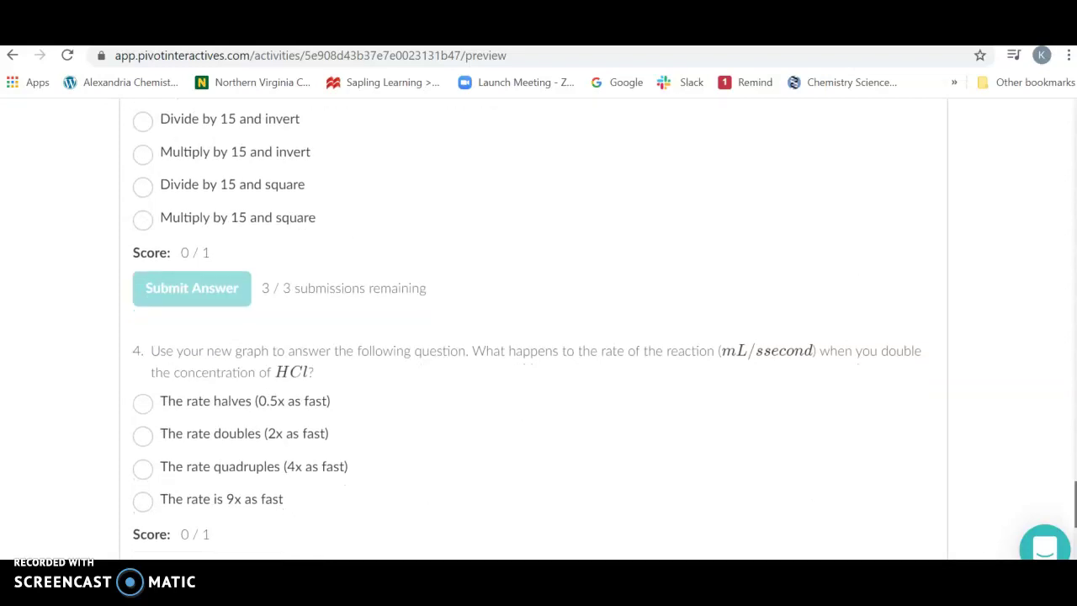
- Enable the Linear Regression fit on the Rate vs time (5-20 mL) graph
left_click_drag(1072, 528, 1042, 429)
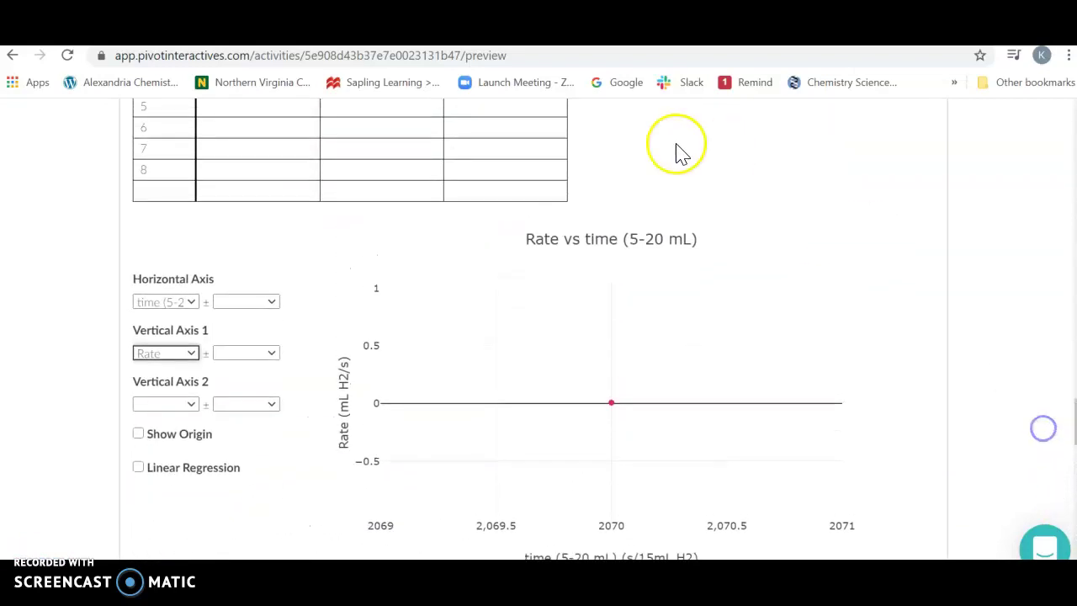
left_click(139, 469)
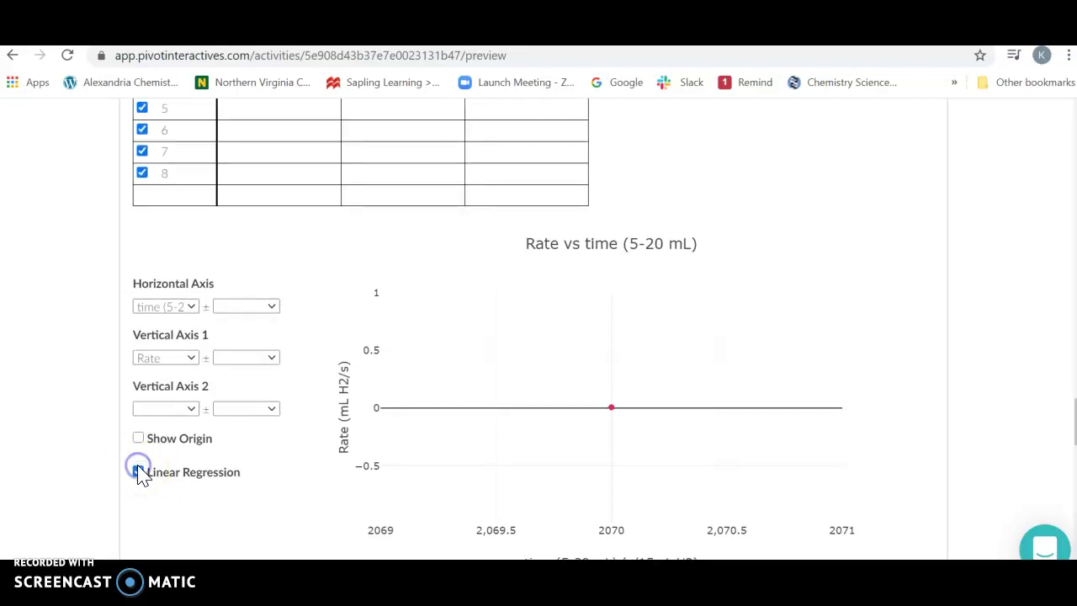